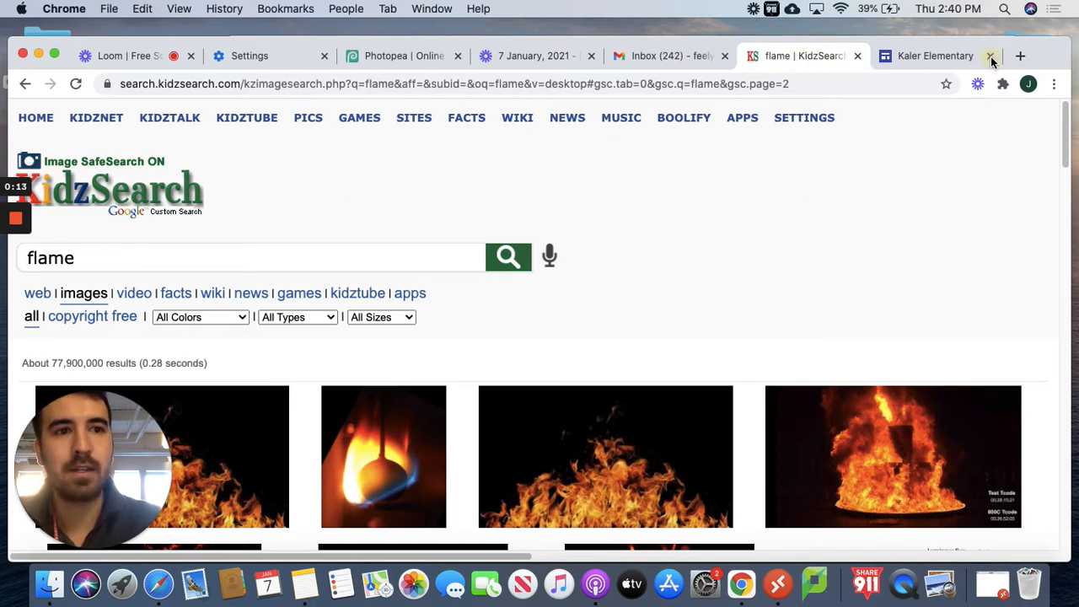
Close the Kaler Elementary and Photopea browser tabs, discarding the unsaved changes in Photopea.
click(991, 56)
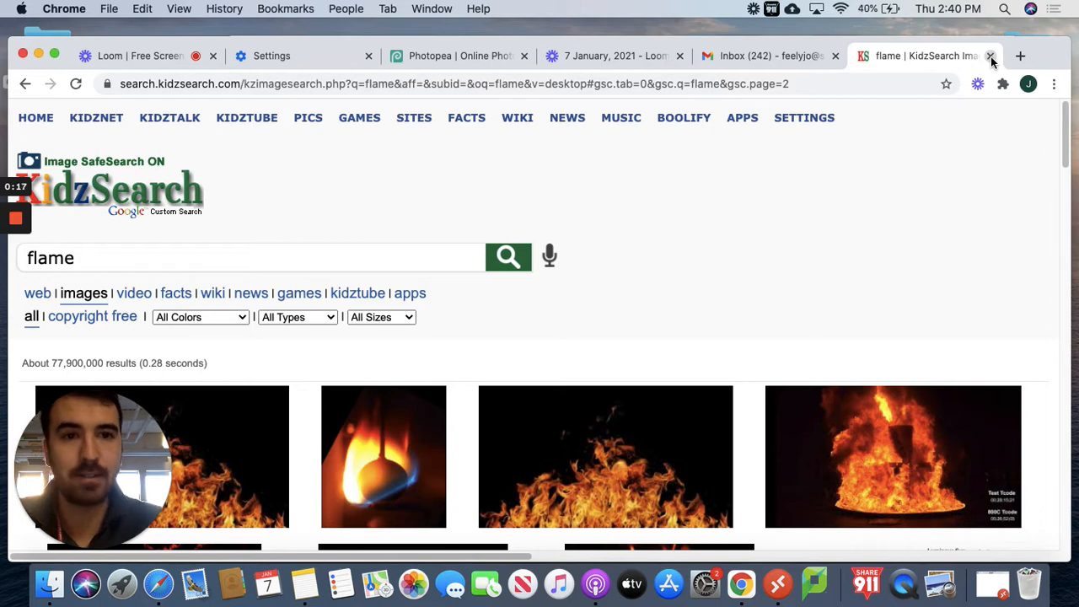
click(524, 55)
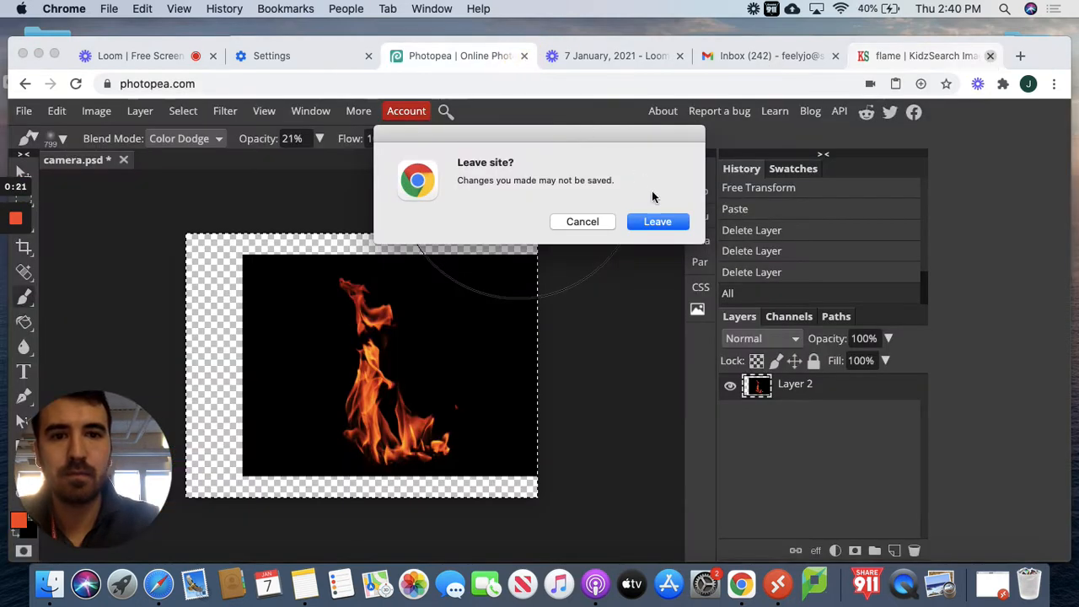
click(653, 223)
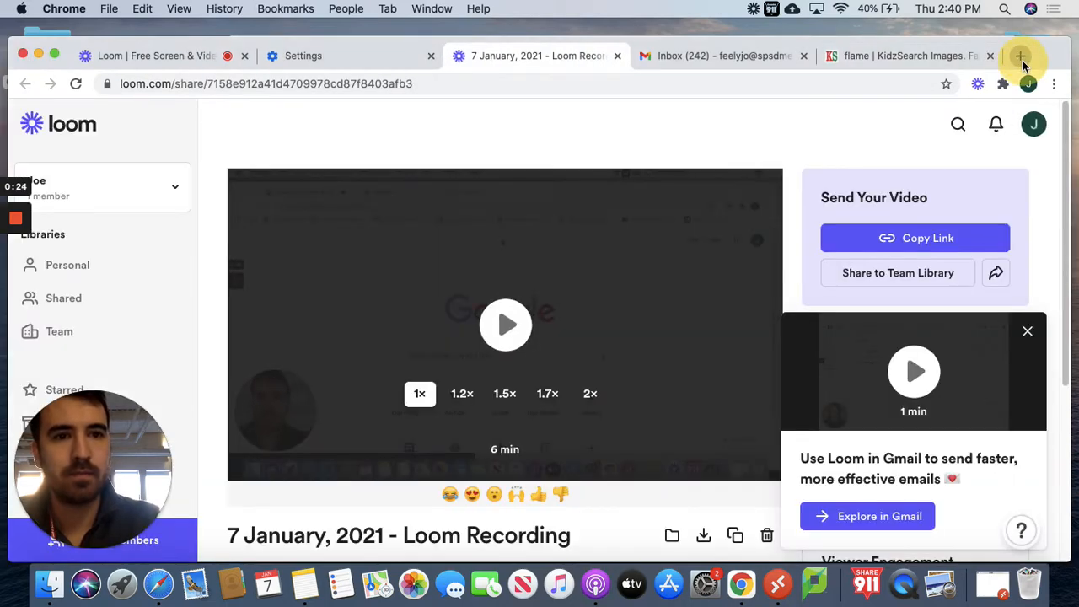
Open photopea.com in a new browser tab.
click(1021, 56)
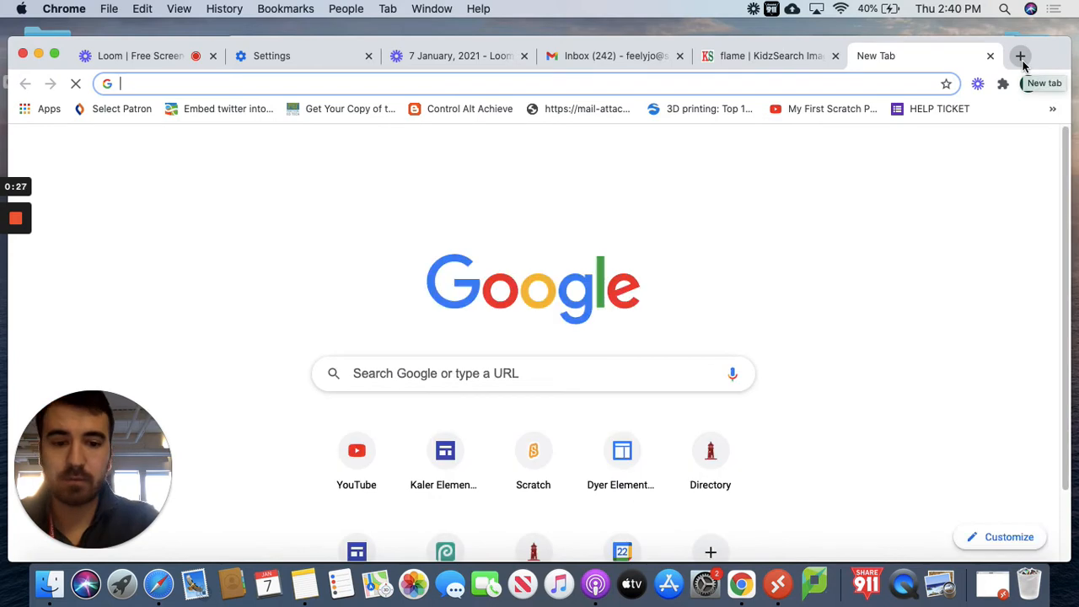
text(photo)
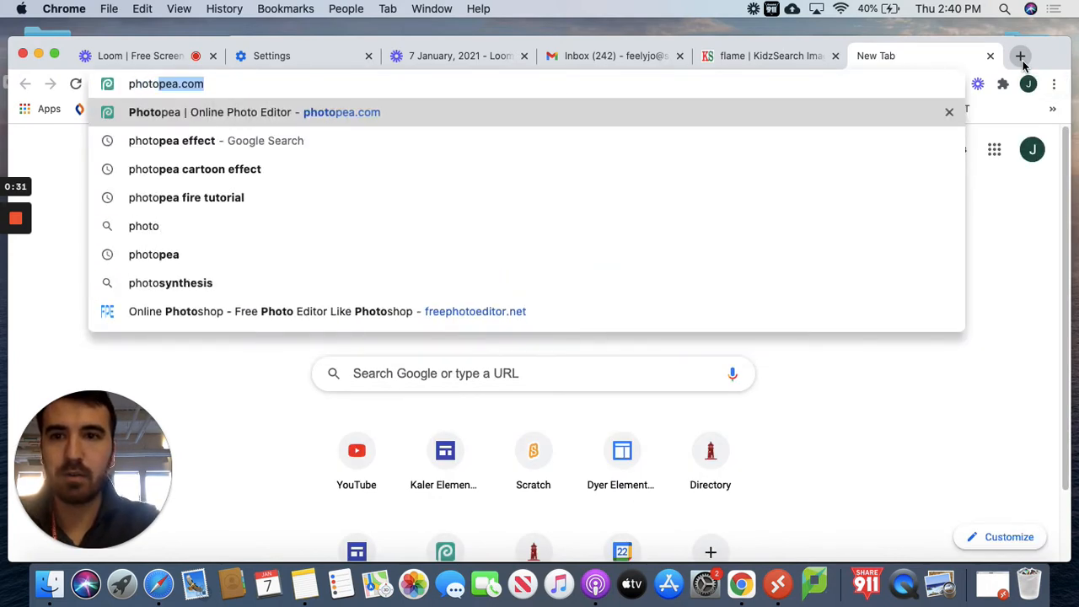
text(p)
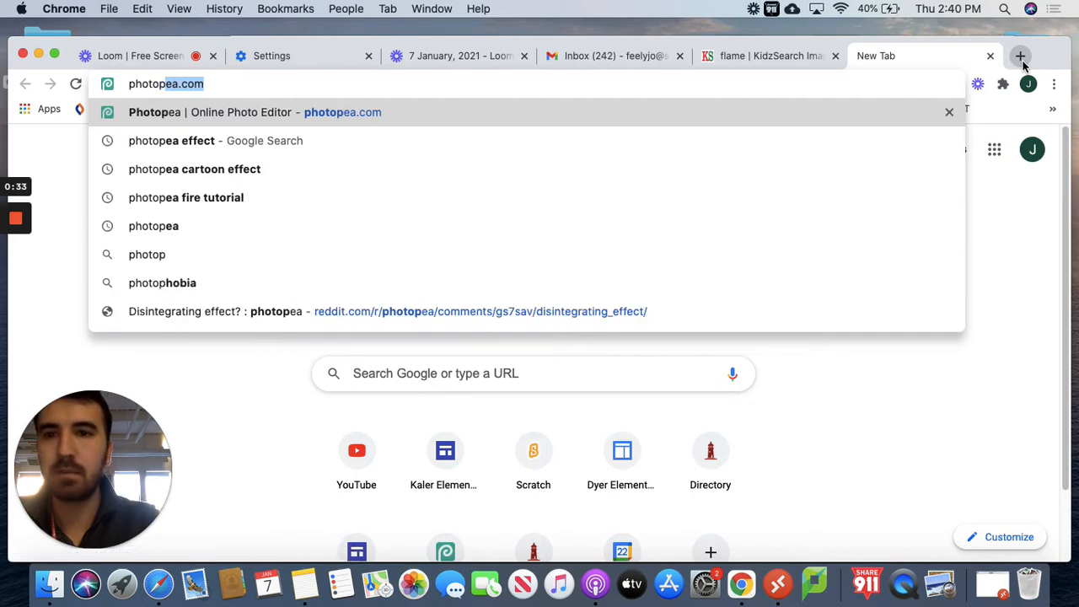
text(ea.com)
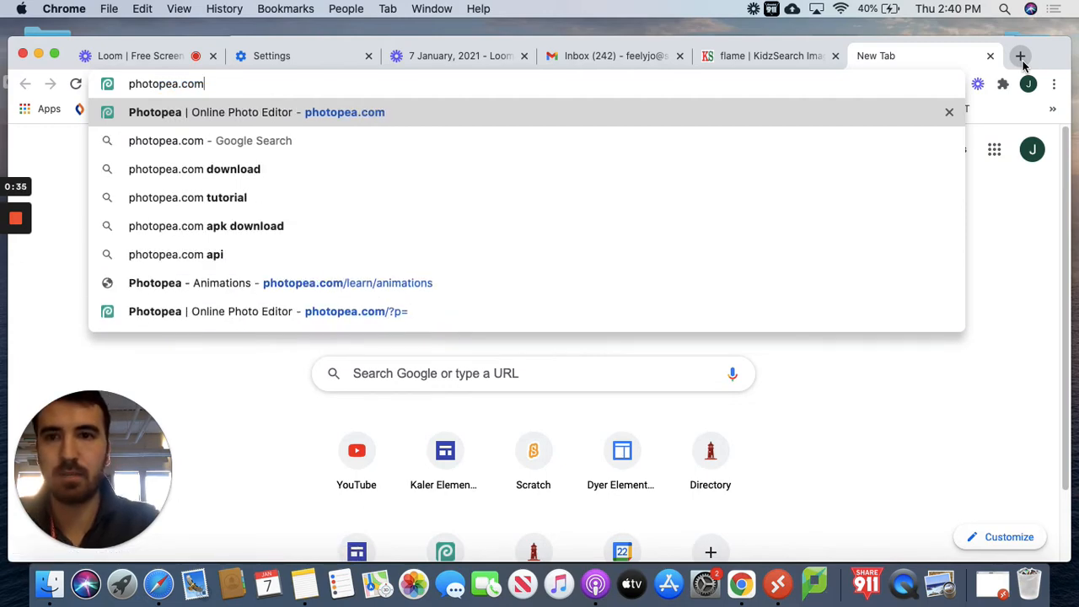
key(Return)
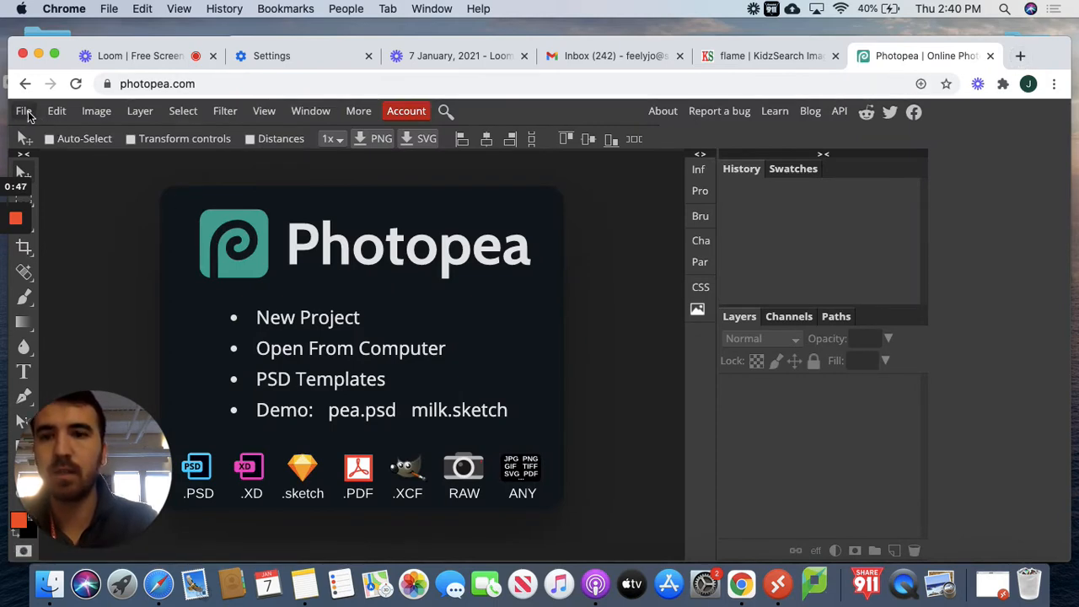
Take a webcam picture with Camera 1 into a new project and close the picture-taking window.
click(25, 111)
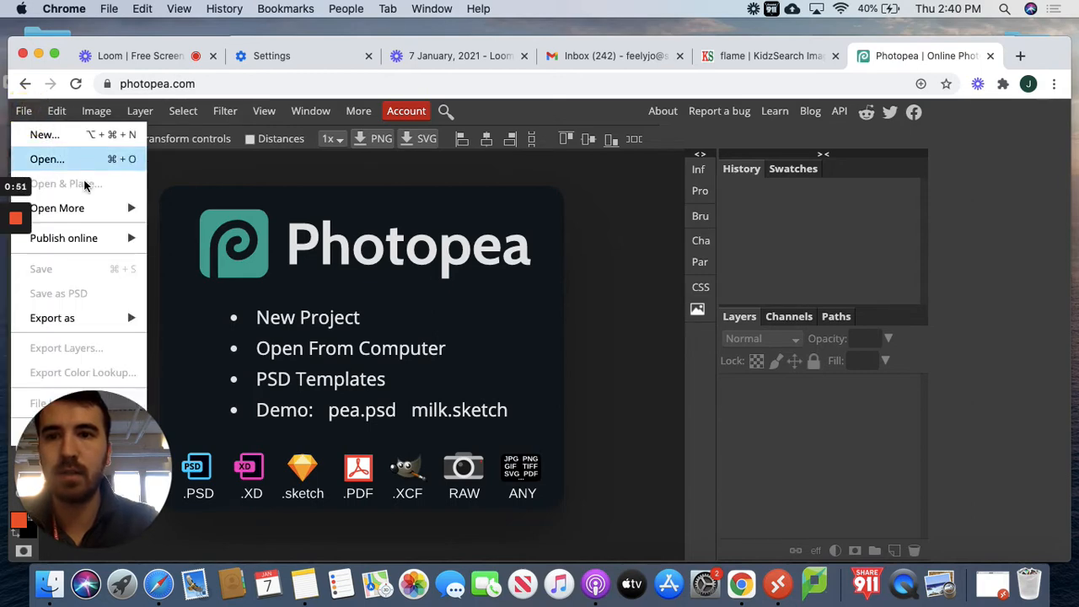
mouse_move(85, 208)
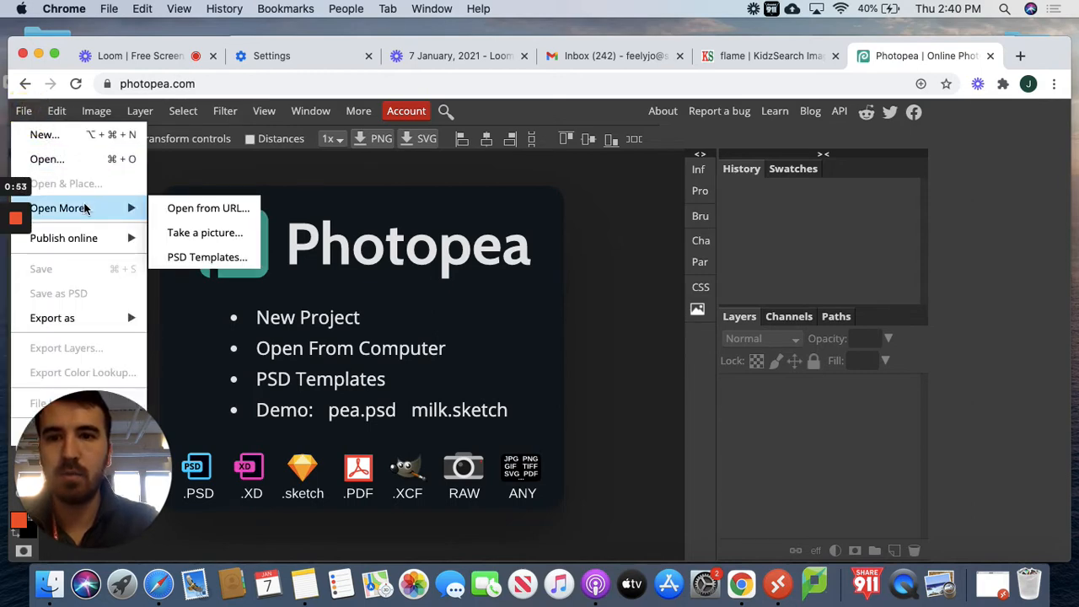
click(175, 234)
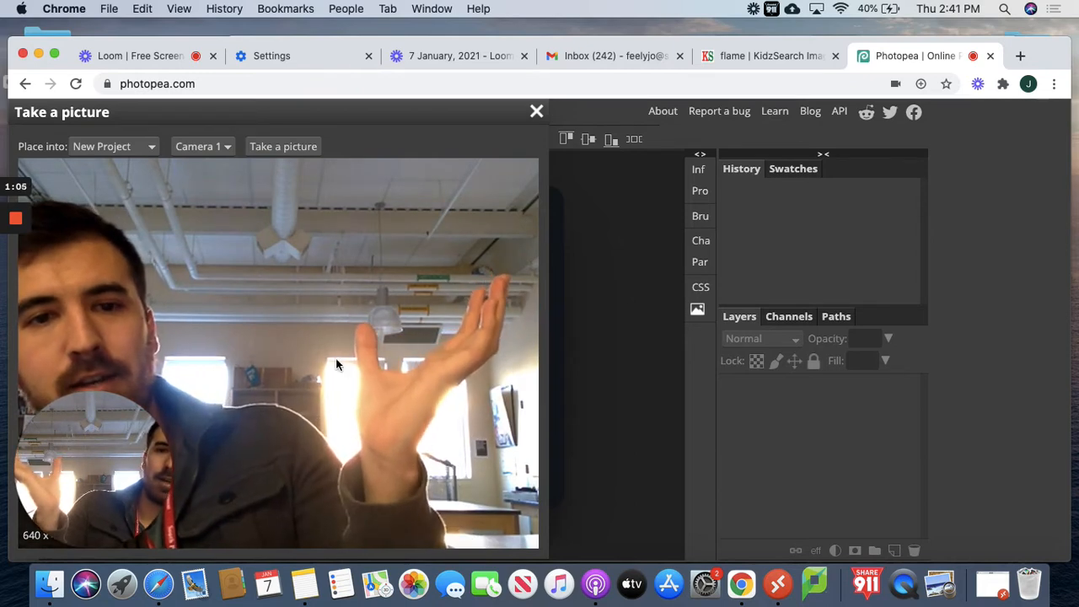
click(283, 147)
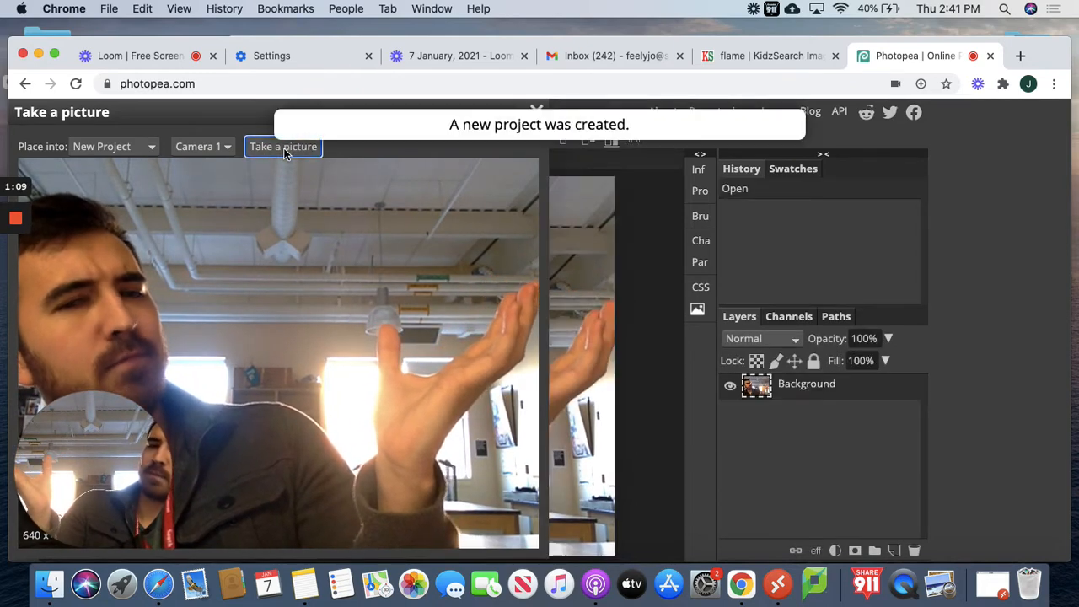
drag(447, 115, 537, 140)
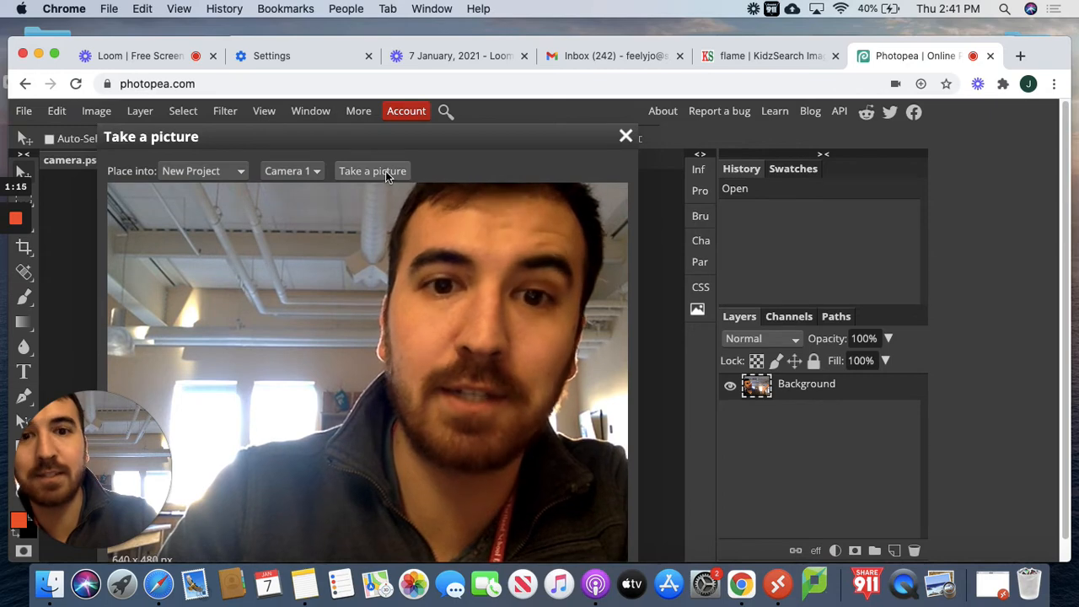
click(626, 138)
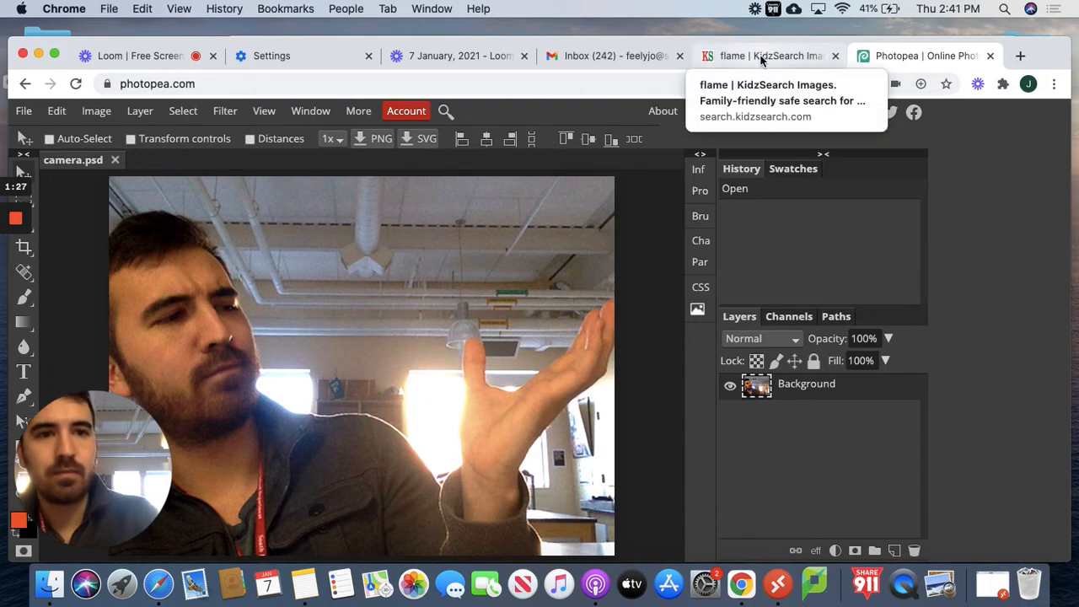
Move the KidzSearch tab behind the Photopea tab and try to load sear.kidzsearch.com in it.
drag(769, 57, 906, 54)
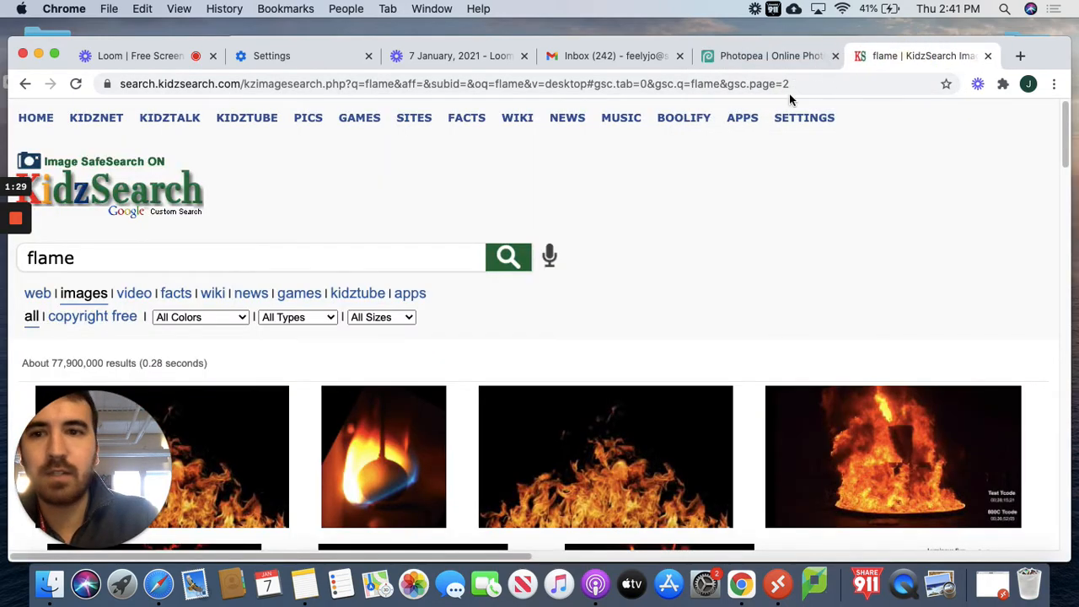
click(268, 84)
text(sear)
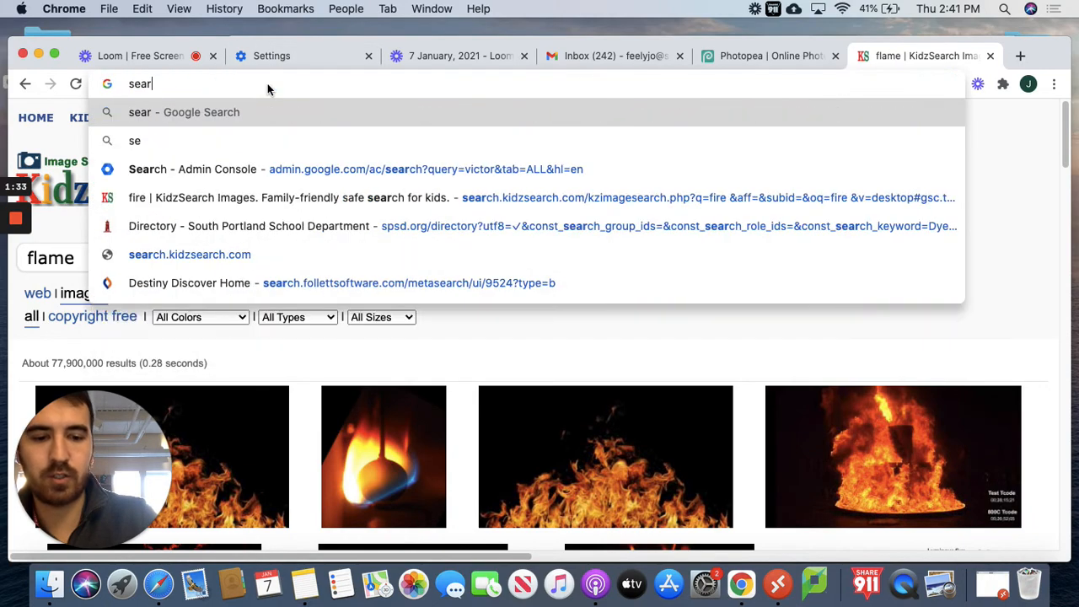
text(.kidz)
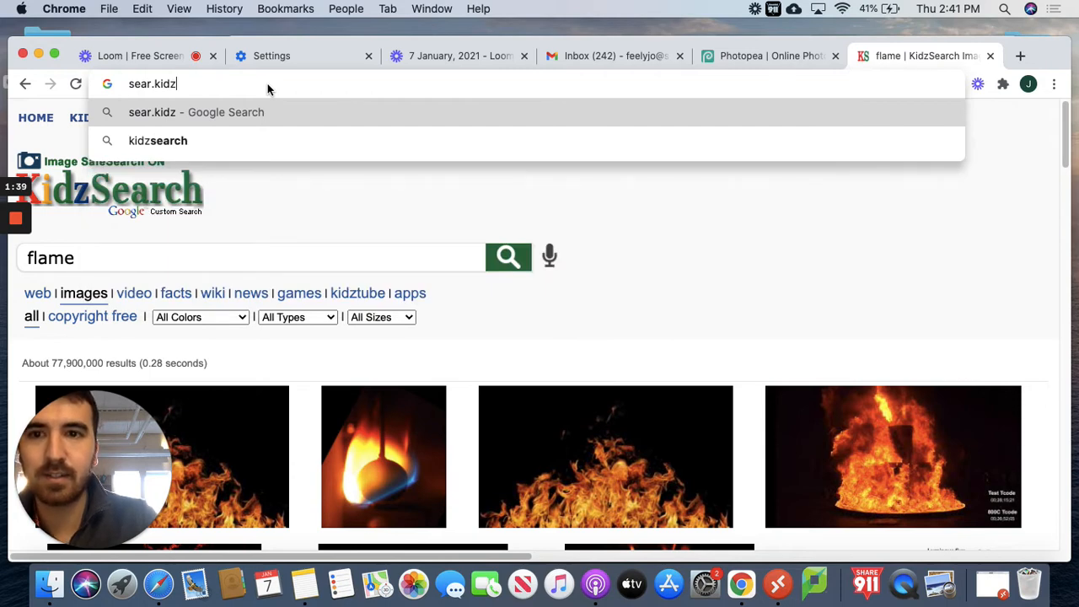
text(search.com)
key(Return)
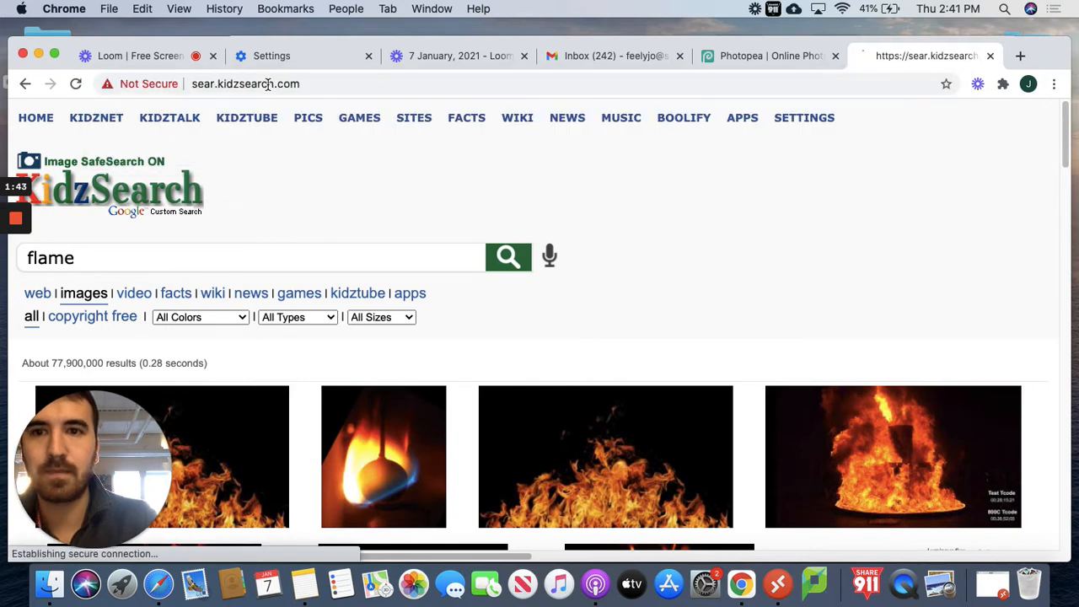
click(214, 82)
click(230, 84)
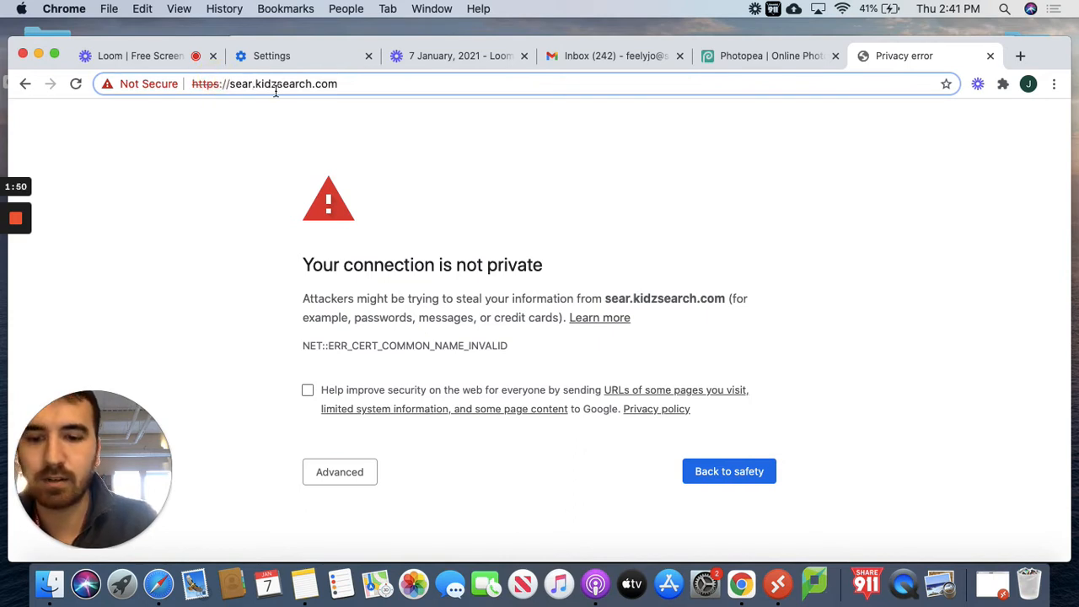
text(c)
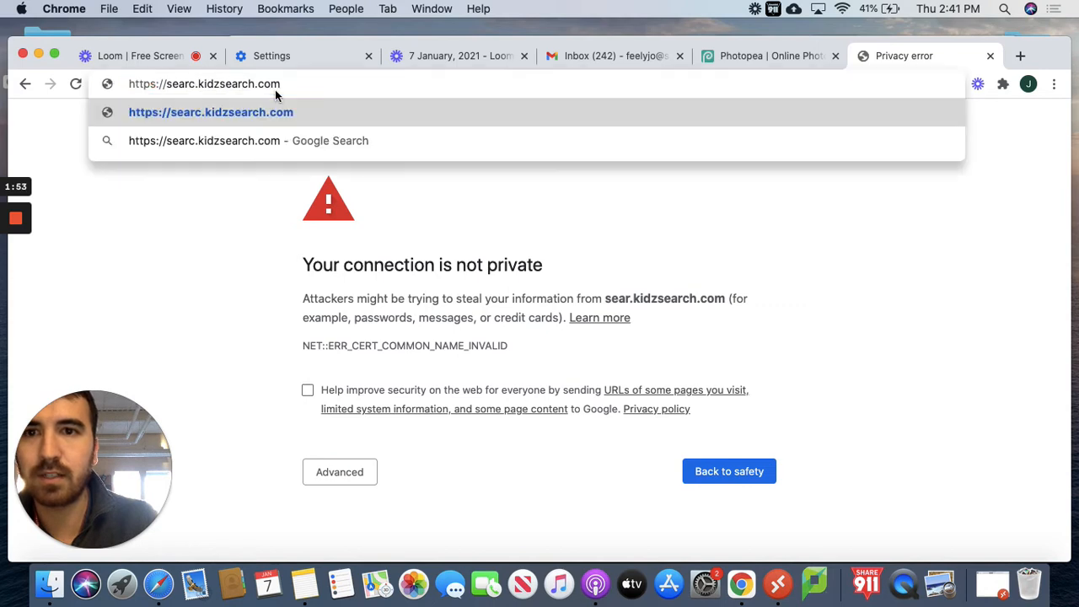
text(h)
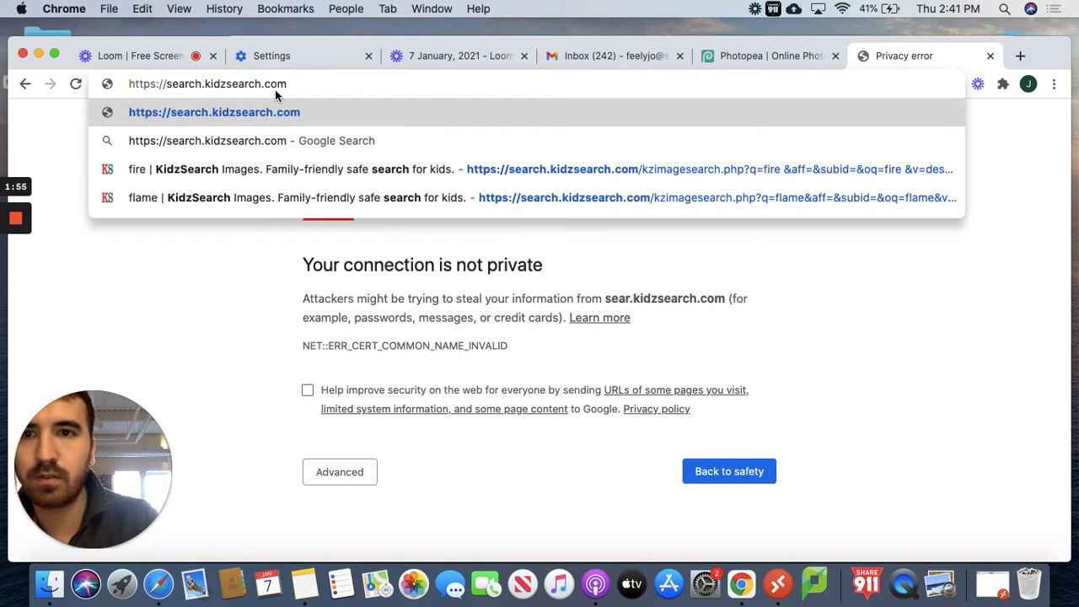
key(Return)
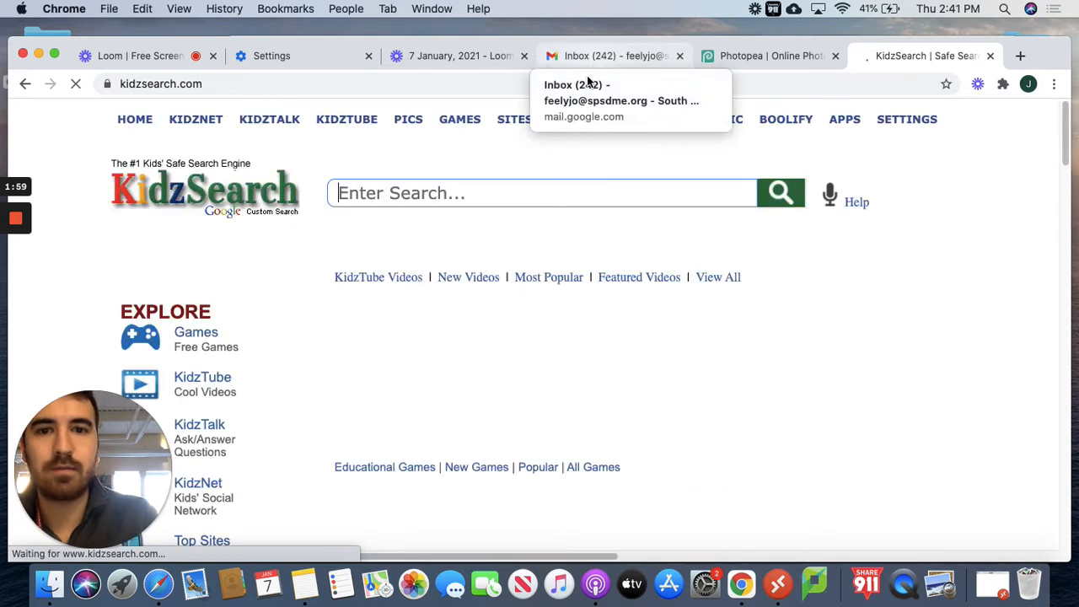
Search KidzSearch for "flame" and switch to the image results.
click(478, 189)
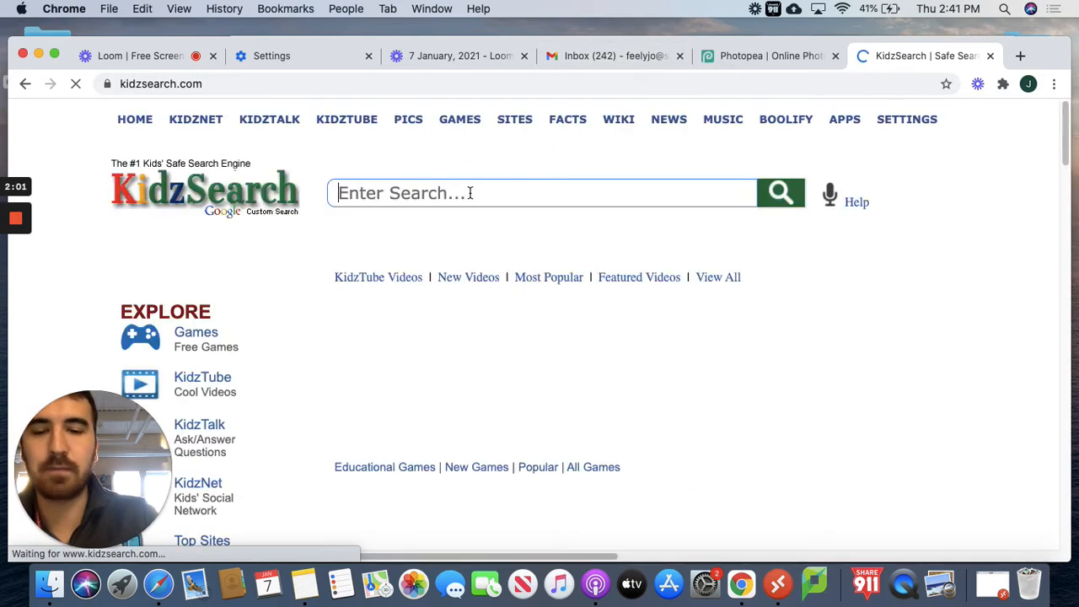
text(fl)
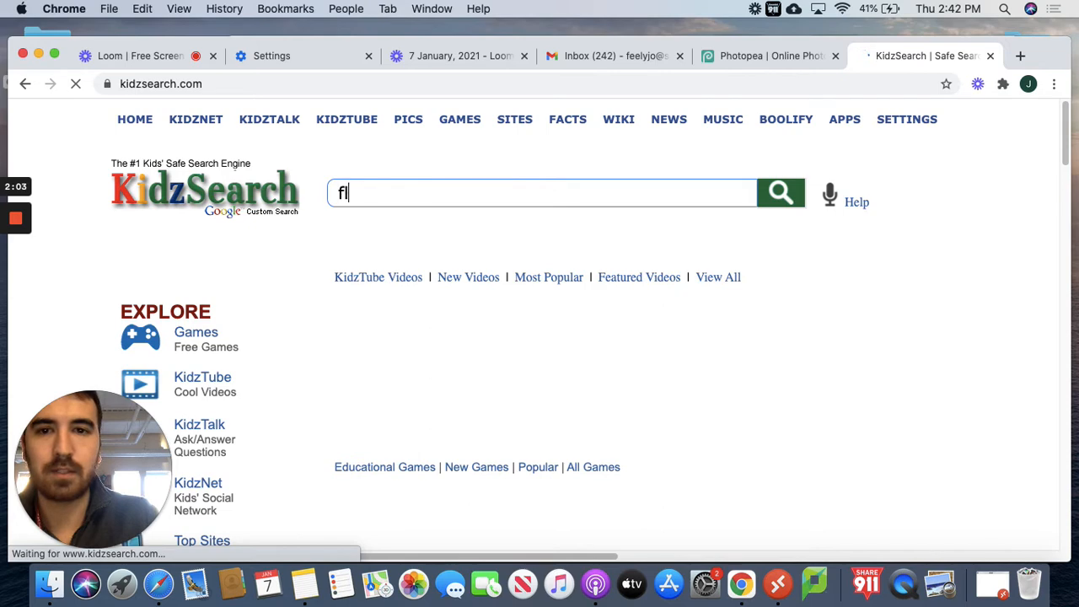
text(ame)
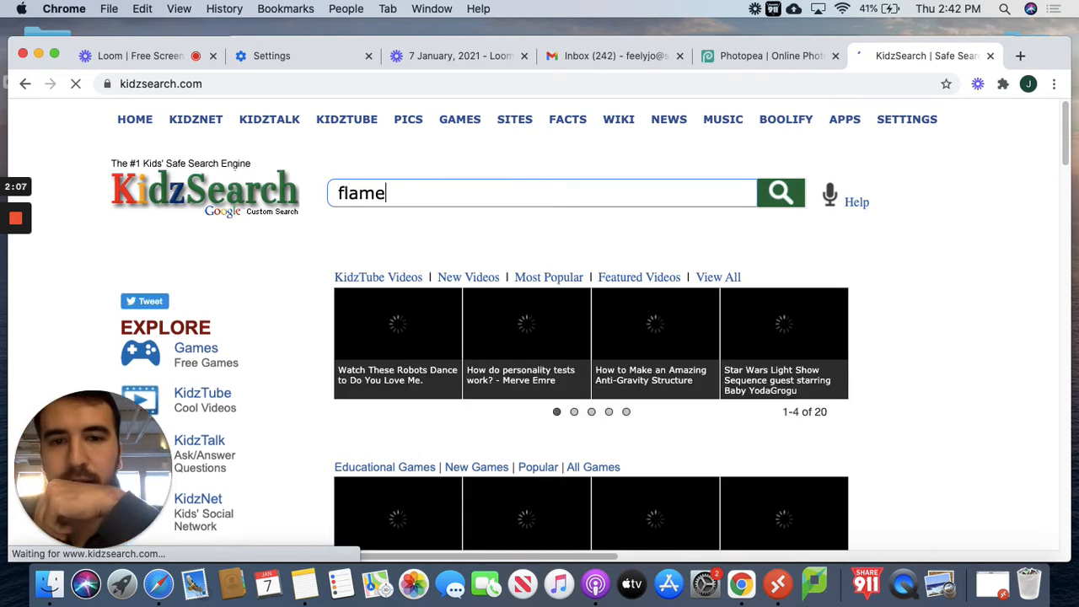
key(Return)
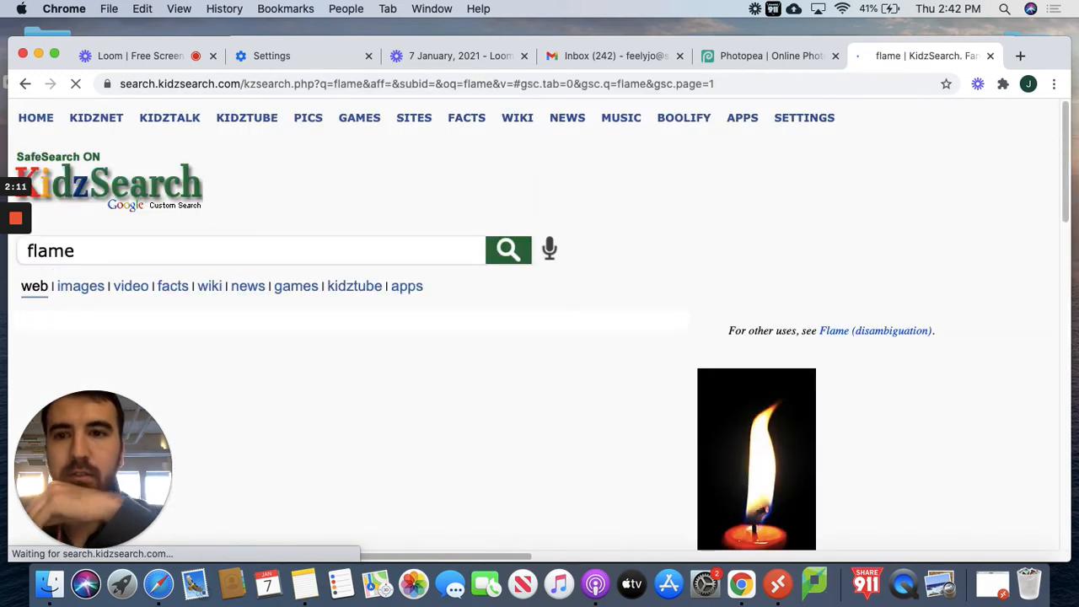
click(85, 289)
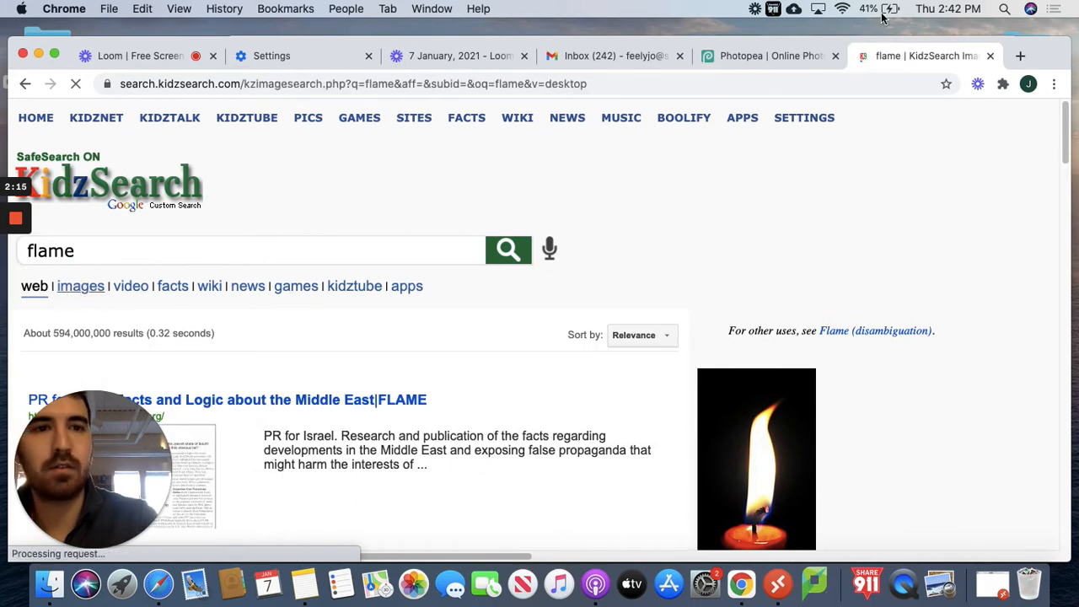
Look through the first two pages of flame image results for a suitable fire picture.
drag(811, 40, 820, 40)
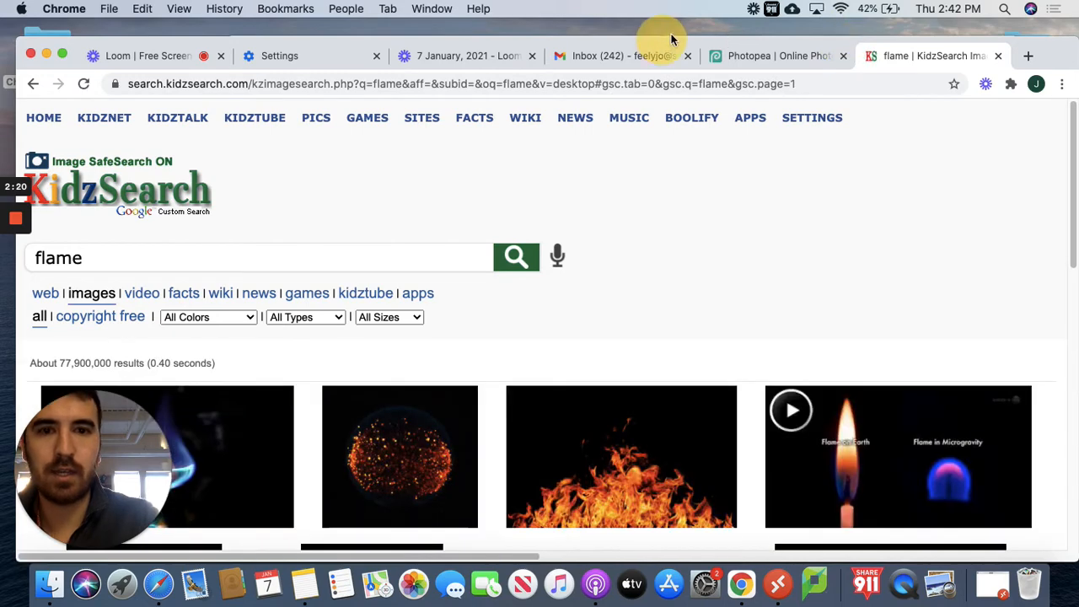
scroll(675, 277, down, 2)
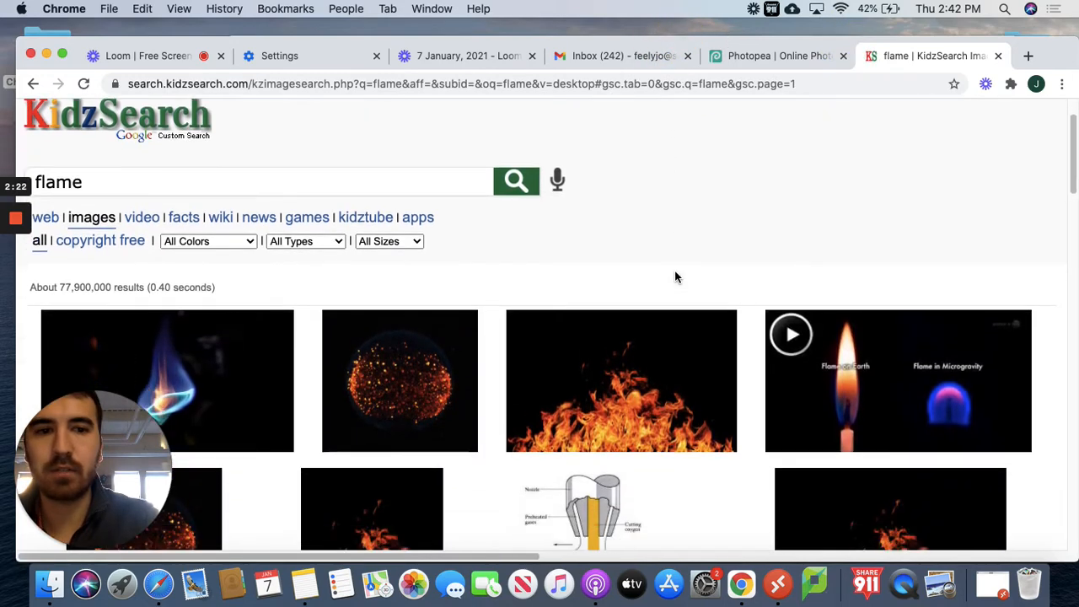
scroll(674, 276, down, 10)
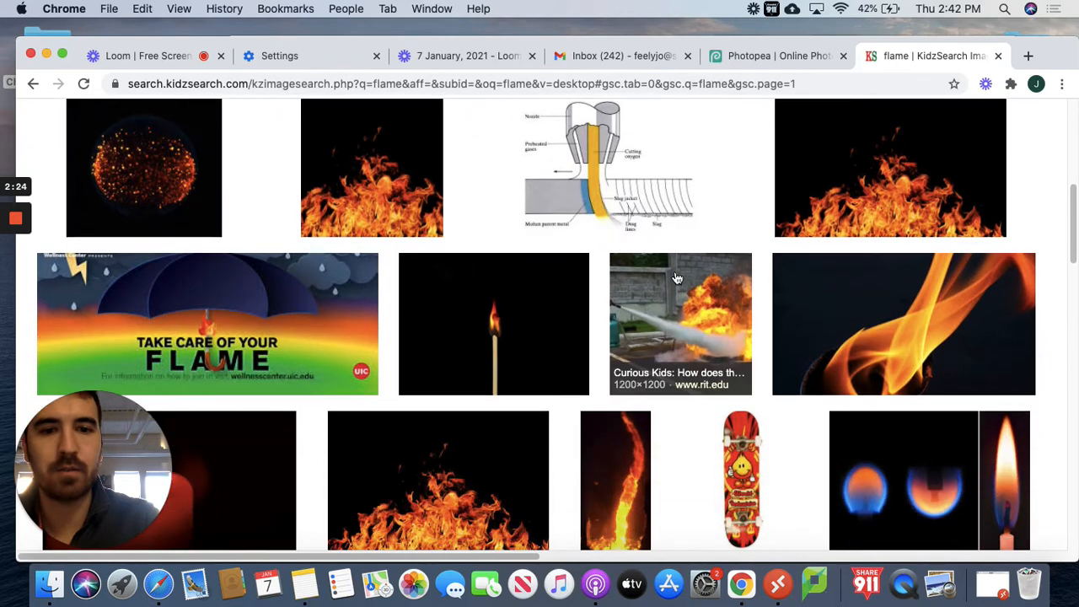
scroll(677, 278, down, 10)
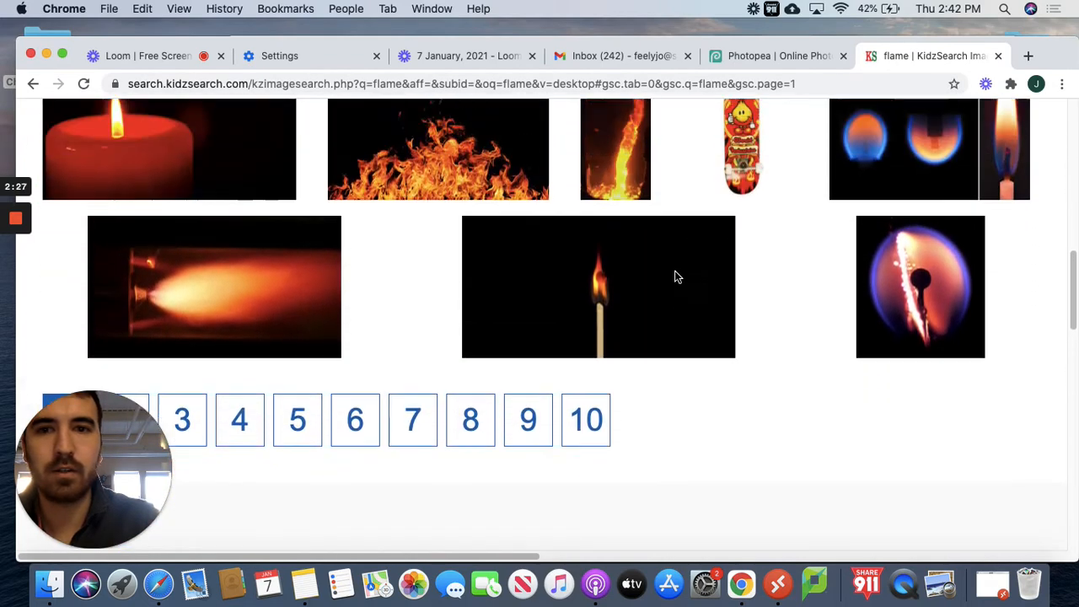
scroll(674, 276, up, 7)
scroll(674, 276, down, 6)
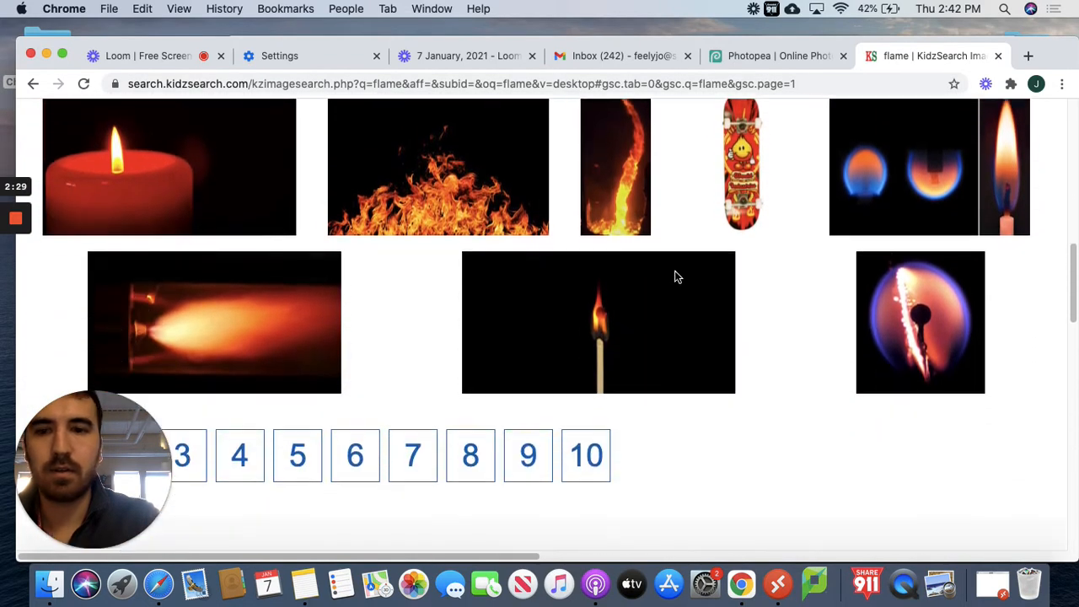
scroll(675, 277, down, 3)
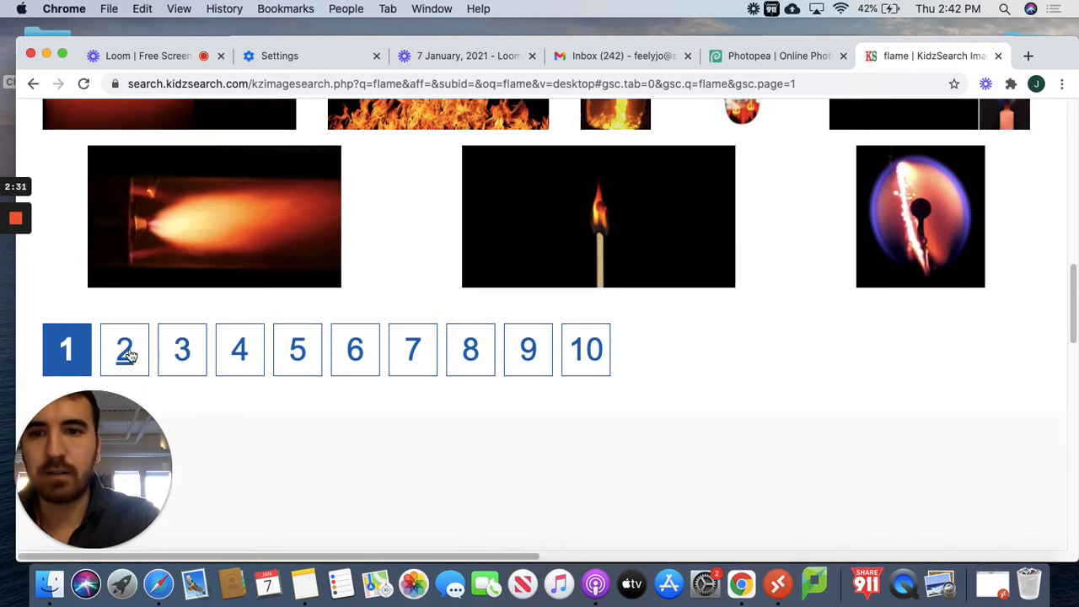
click(125, 353)
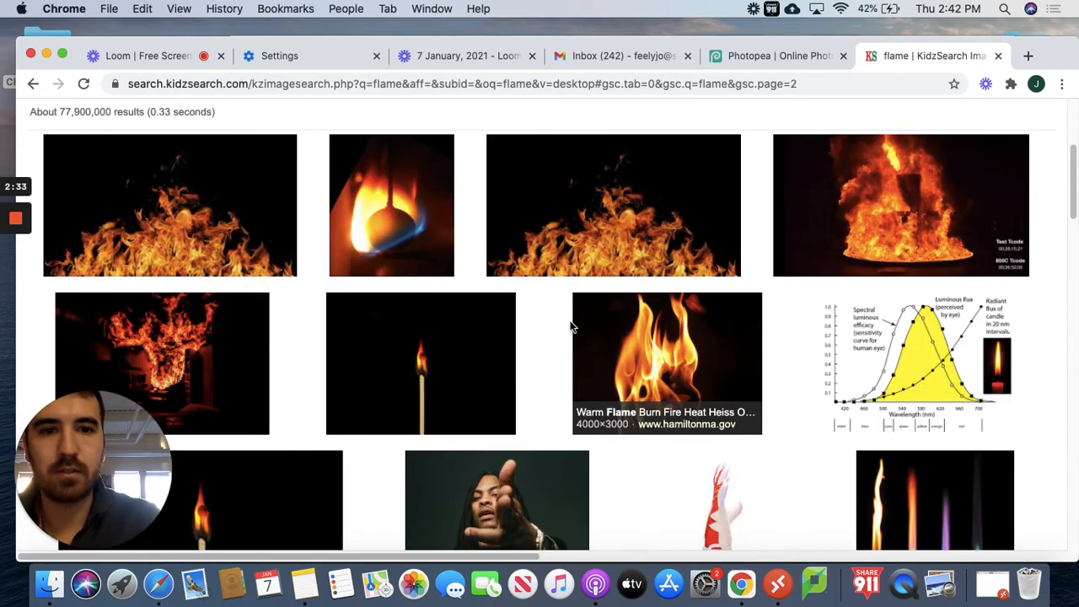
scroll(573, 326, down, 2)
scroll(673, 420, down, 10)
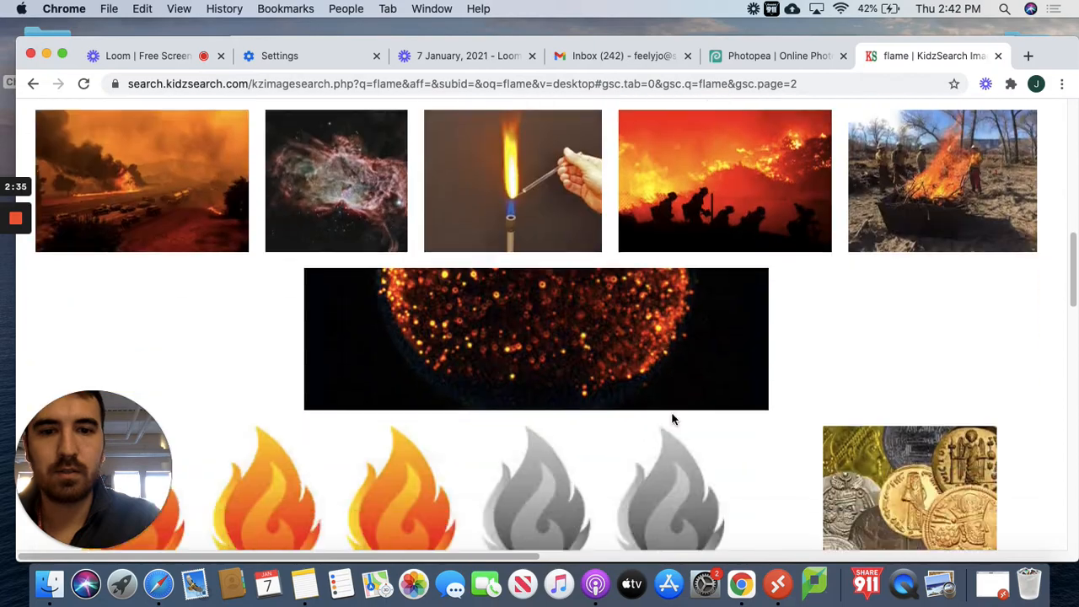
scroll(671, 412, down, 4)
Replace the image search term with "fire" and run the search.
scroll(671, 412, up, 15)
scroll(673, 420, down, 1)
triple_click(222, 240)
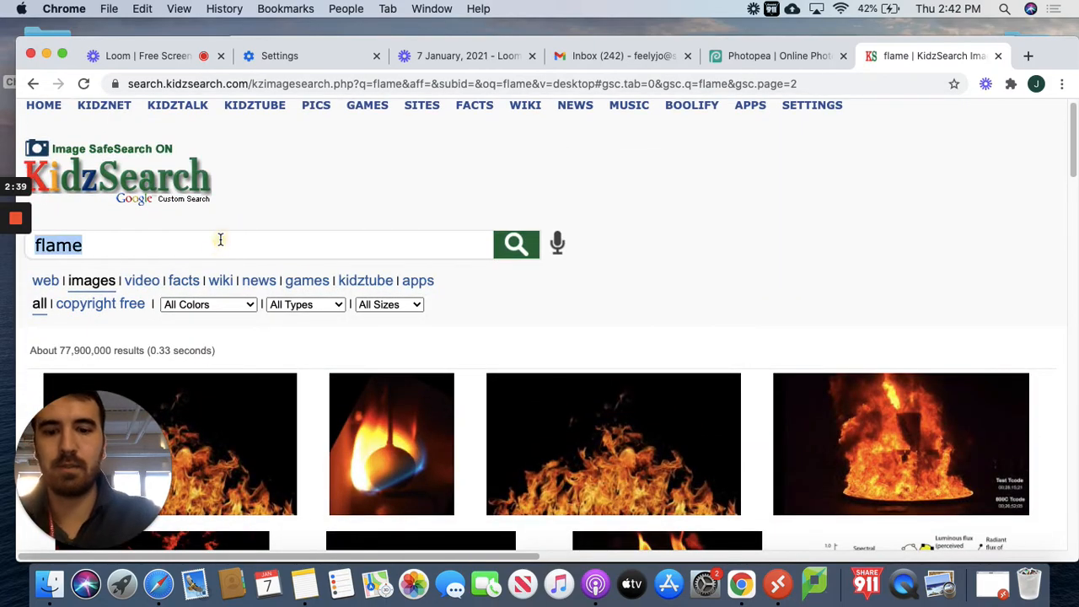
text(fire)
key(Return)
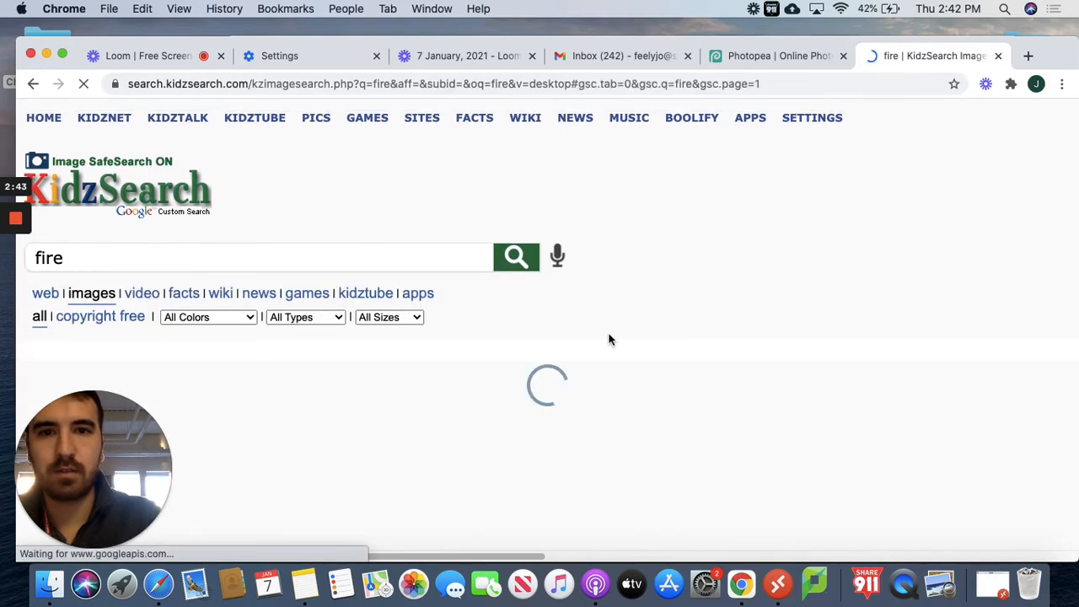
Preview the today.uconn.edu fire image on a black background and open its source article.
scroll(603, 339, down, 5)
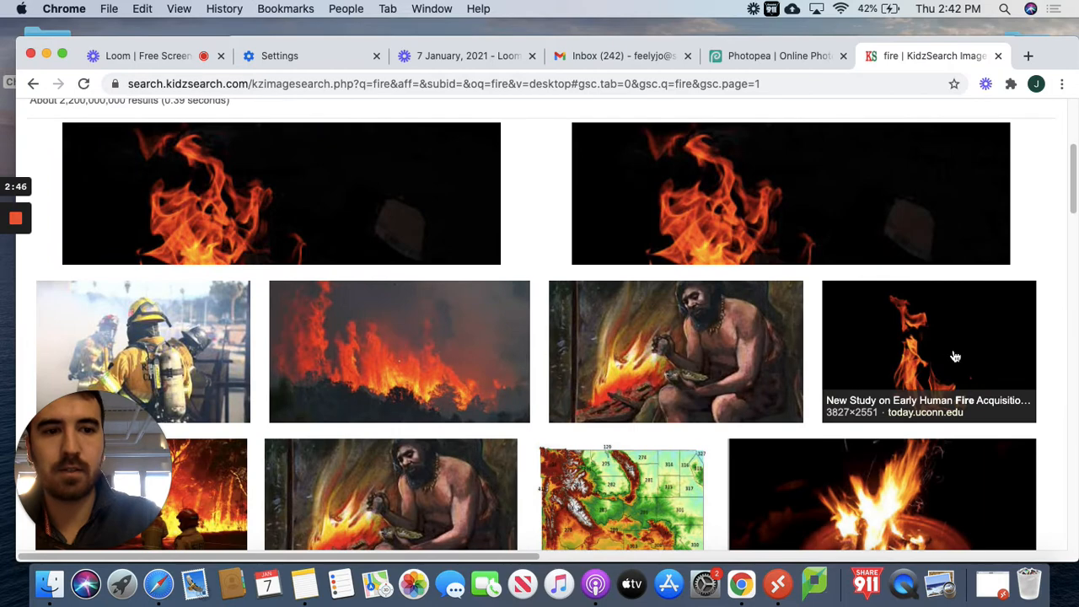
click(954, 356)
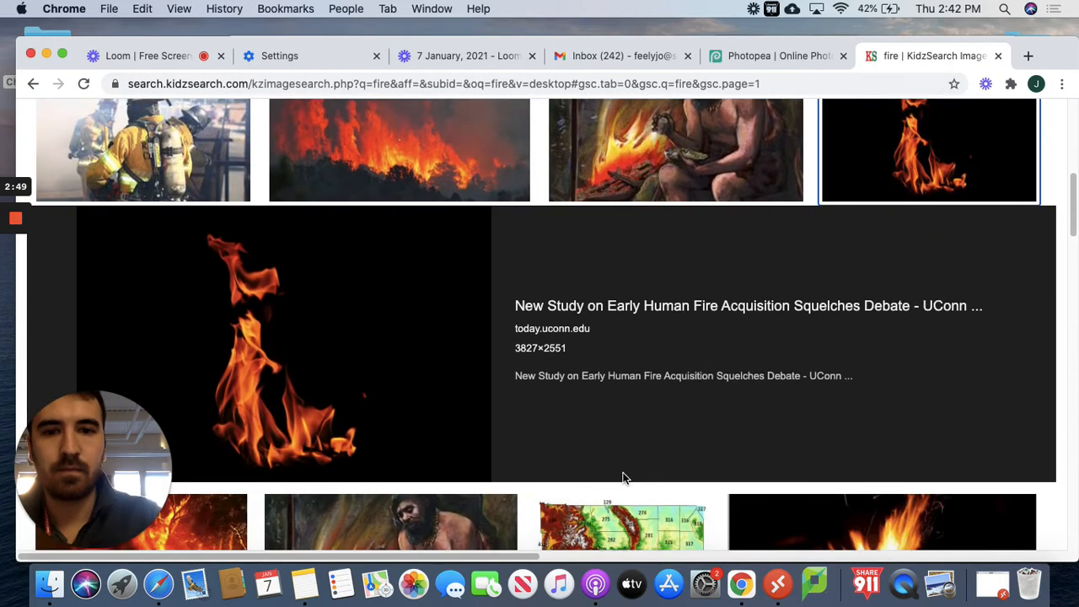
scroll(624, 479, down, 1)
scroll(680, 315, up, 2)
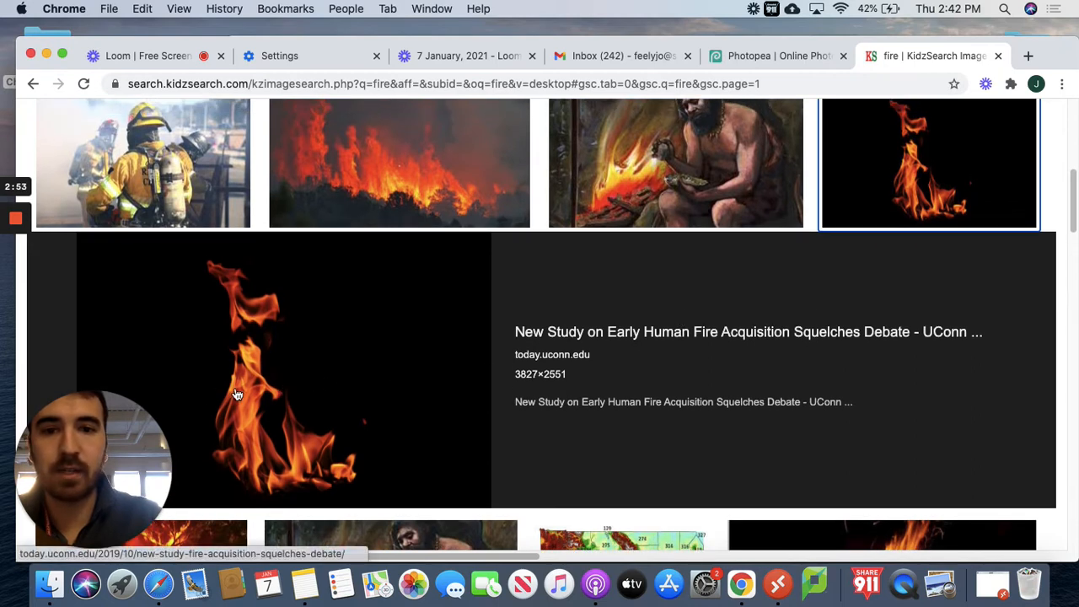
click(612, 333)
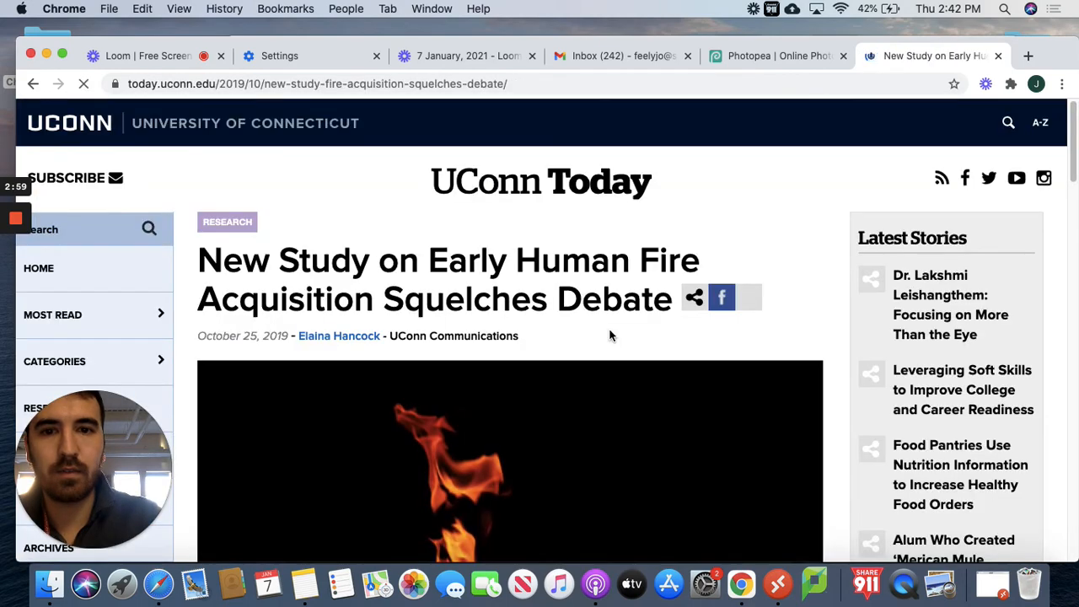
Copy the large flame image from the UConn Today article.
scroll(553, 384, down, 1)
scroll(551, 385, down, 4)
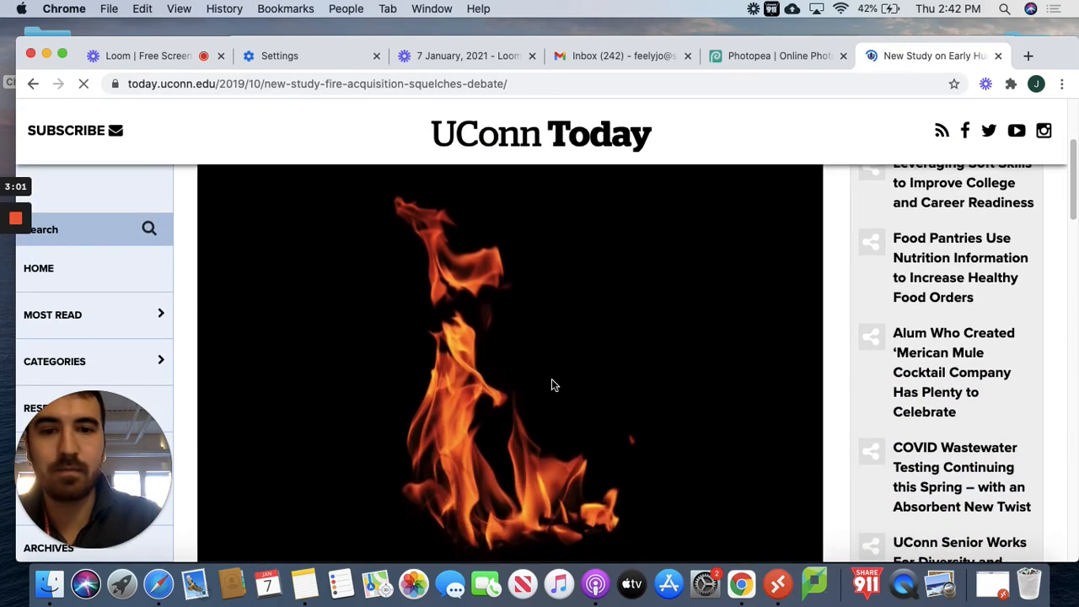
scroll(433, 358, up, 1)
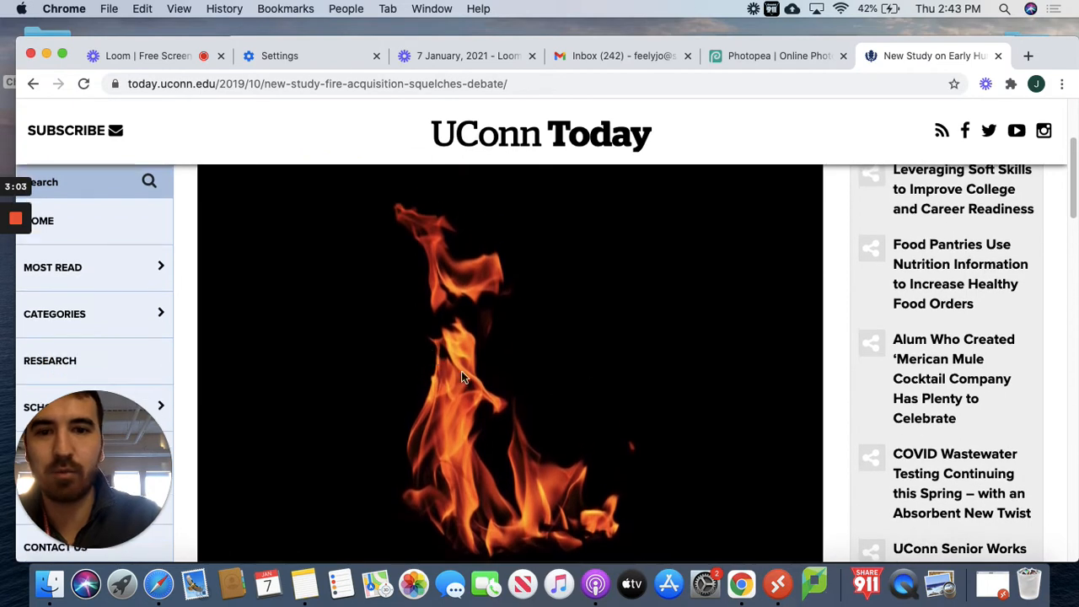
right_click(433, 376)
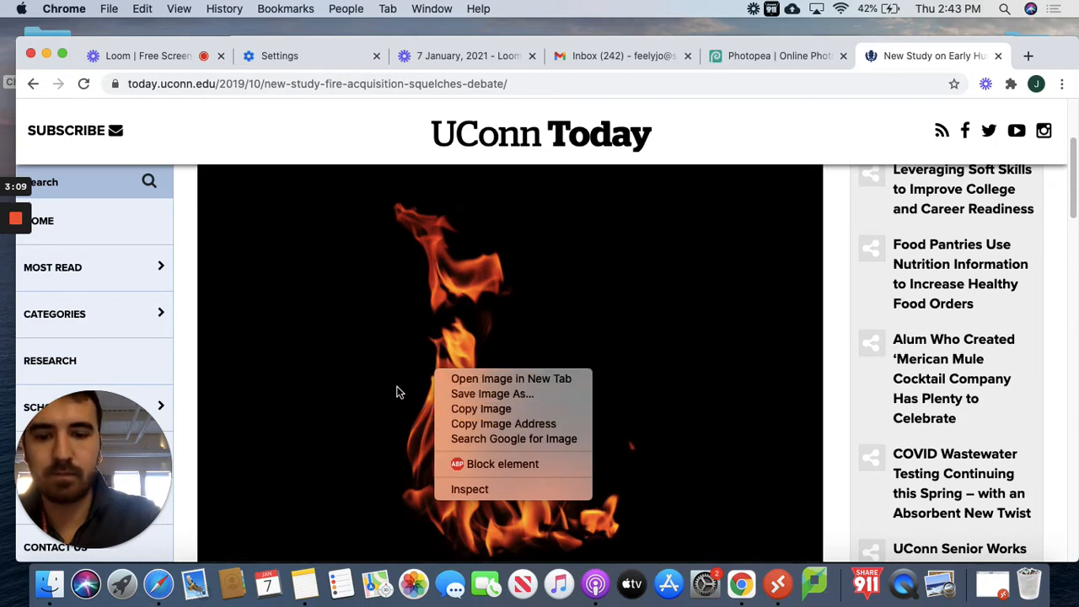
click(508, 409)
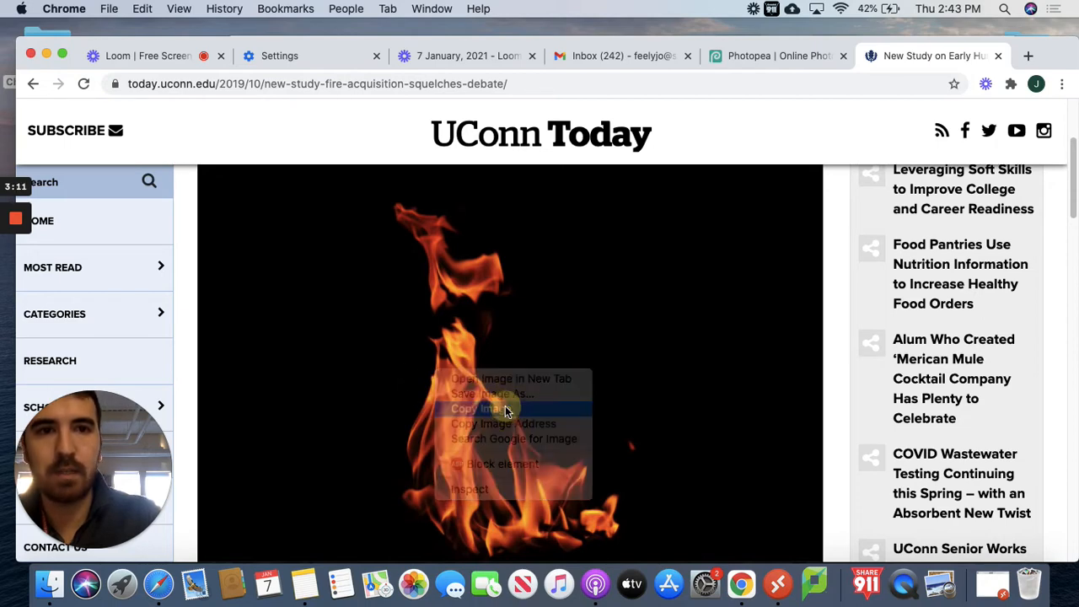
Switch to Photopea and paste the copied flame image into camera.psd as a new layer.
click(756, 55)
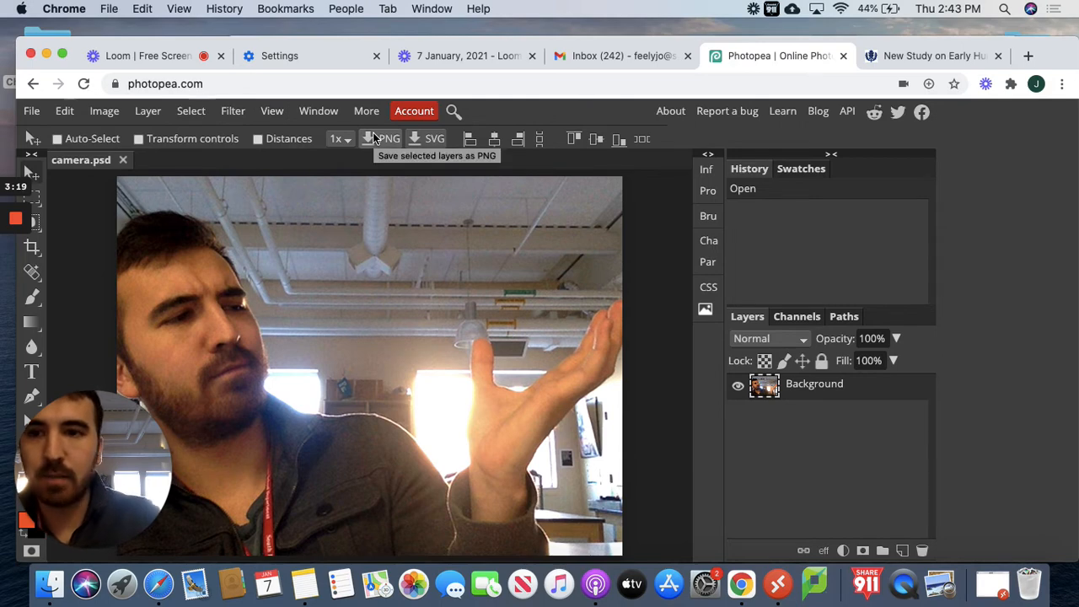
click(71, 113)
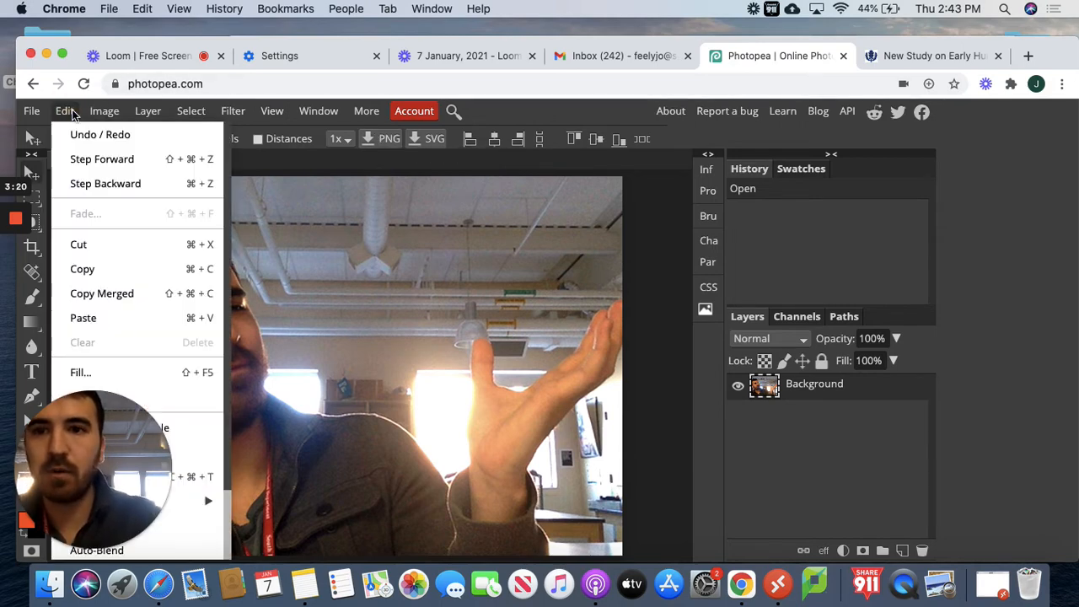
click(110, 318)
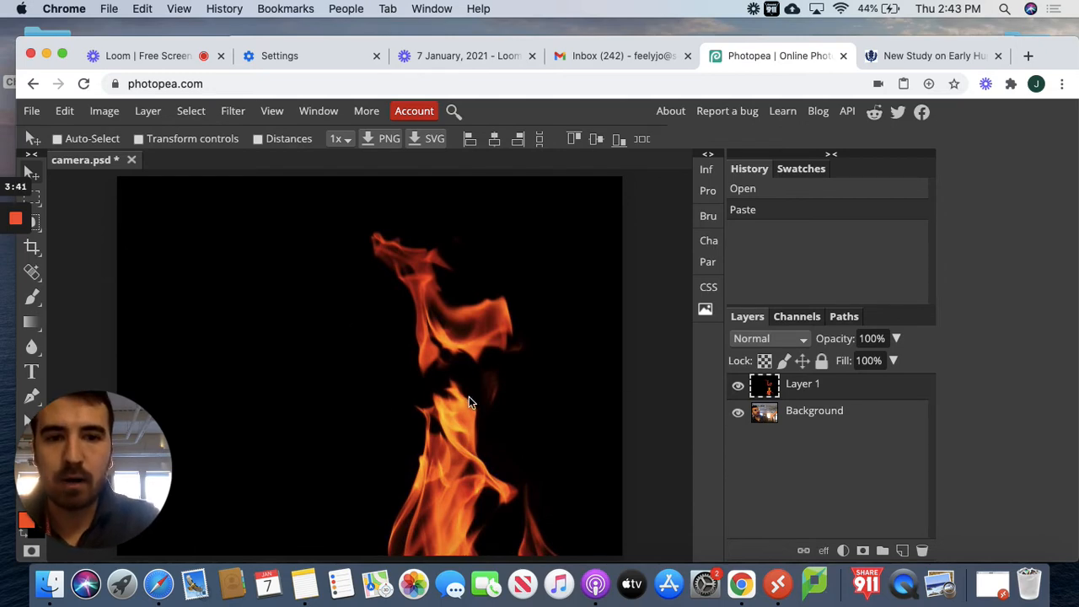
Free Transform the flame layer: shrink it, tilt it slightly and place it over the raised hand.
click(66, 111)
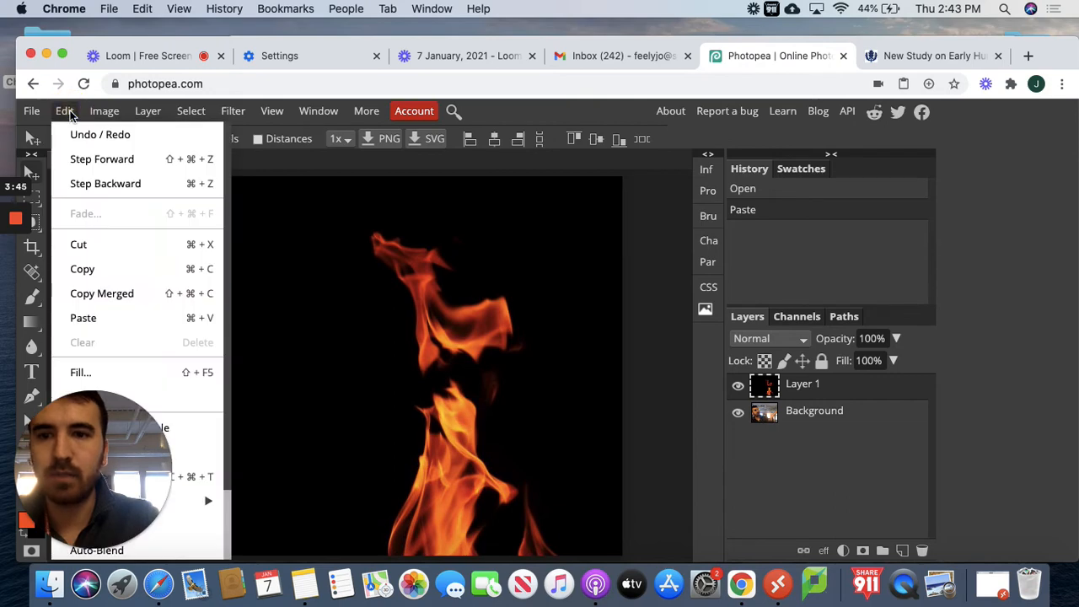
drag(124, 454, 945, 175)
click(66, 112)
click(66, 112)
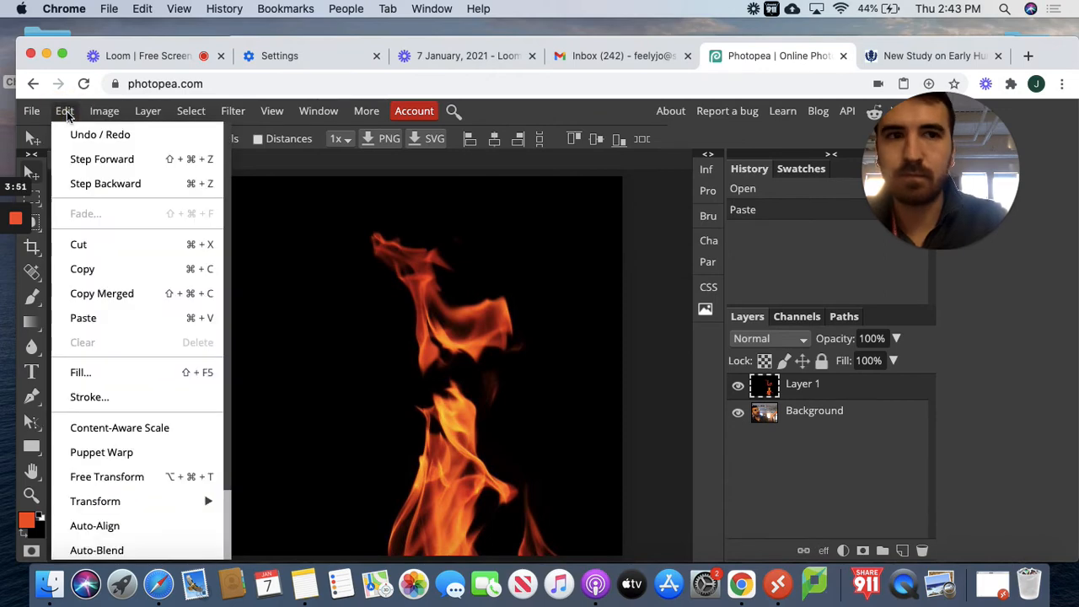
click(115, 477)
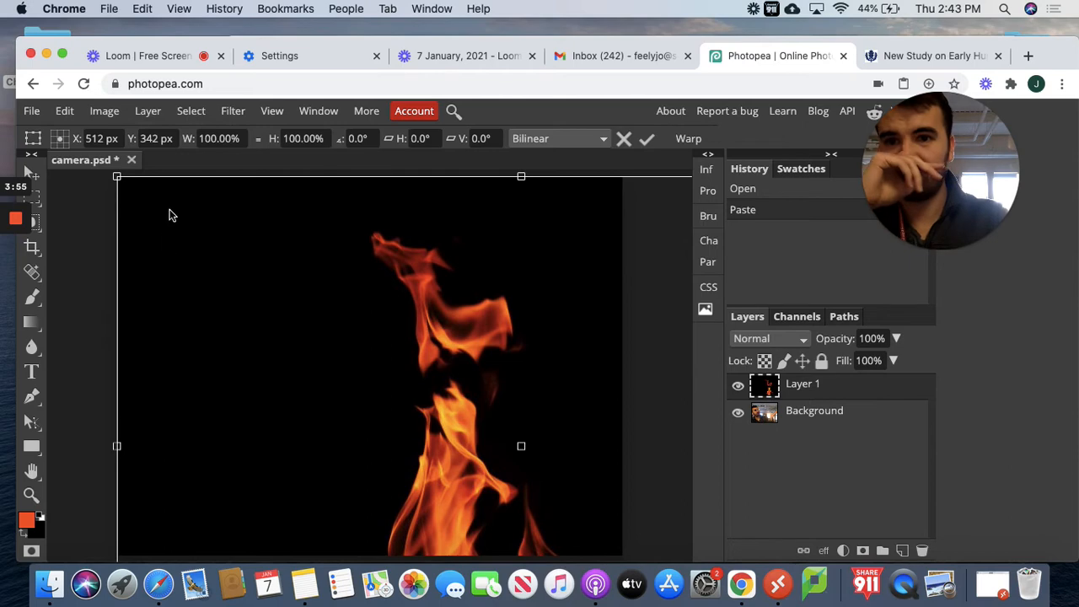
drag(117, 176, 582, 396)
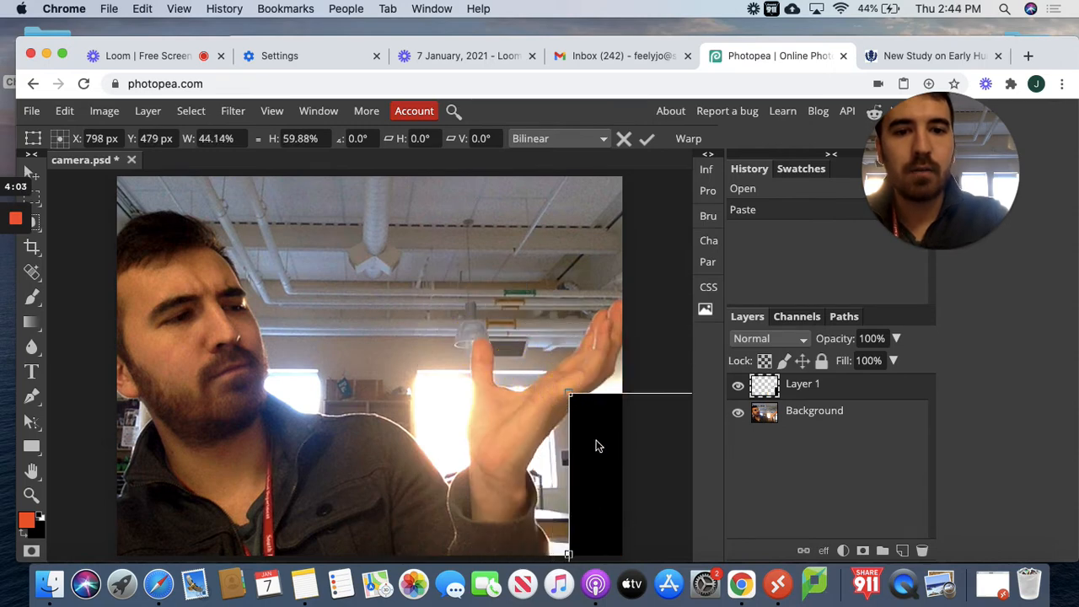
drag(498, 350, 404, 218)
drag(533, 382, 507, 331)
drag(504, 465, 510, 460)
drag(471, 351, 467, 354)
key(Return)
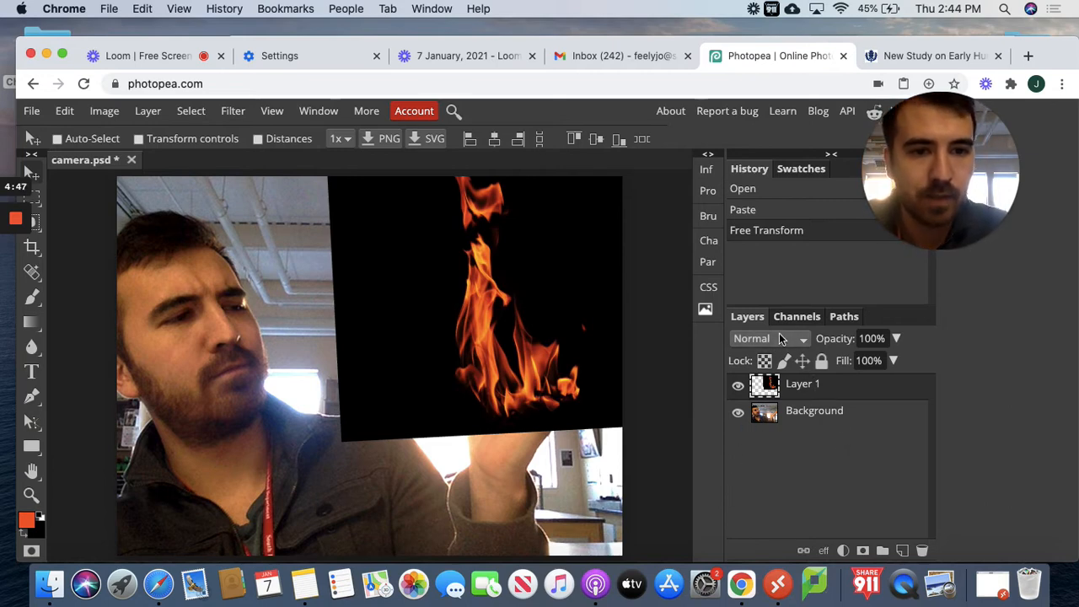
Set the blend mode of the flame layer, Layer 1, to Screen.
click(814, 392)
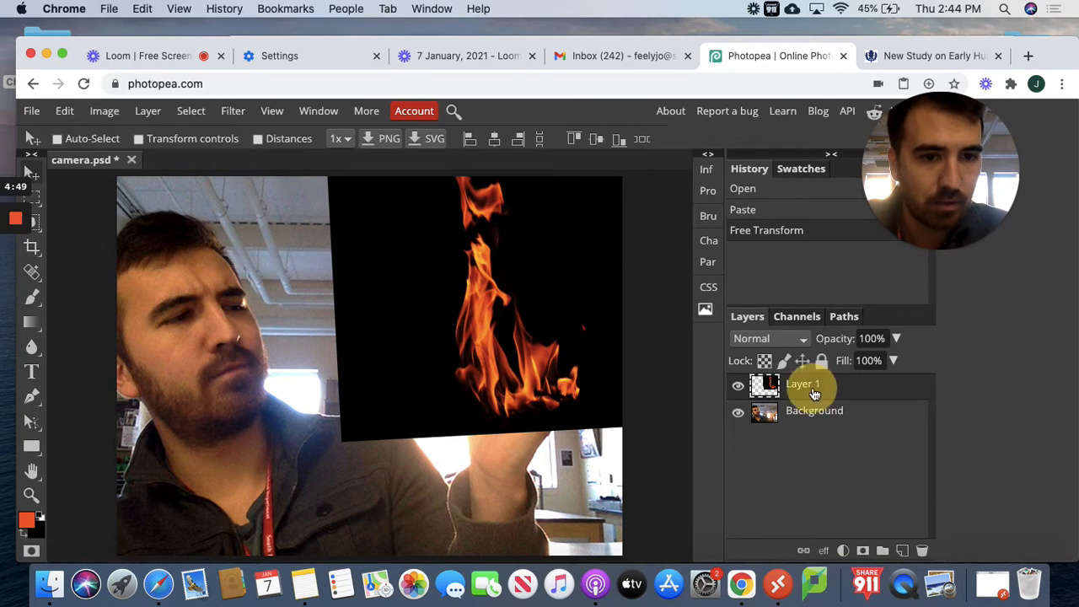
click(805, 342)
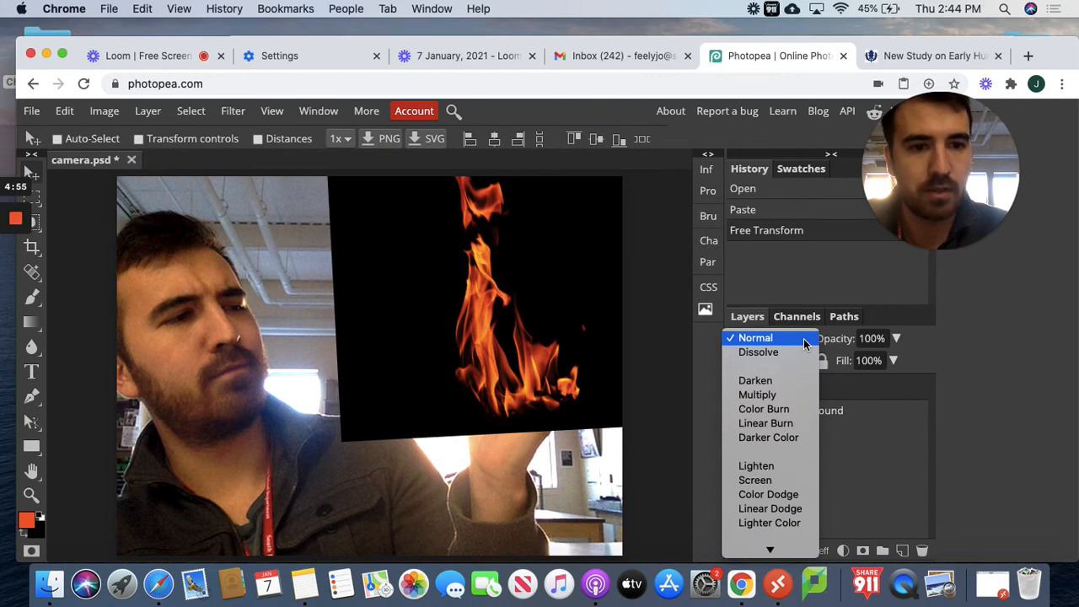
click(753, 479)
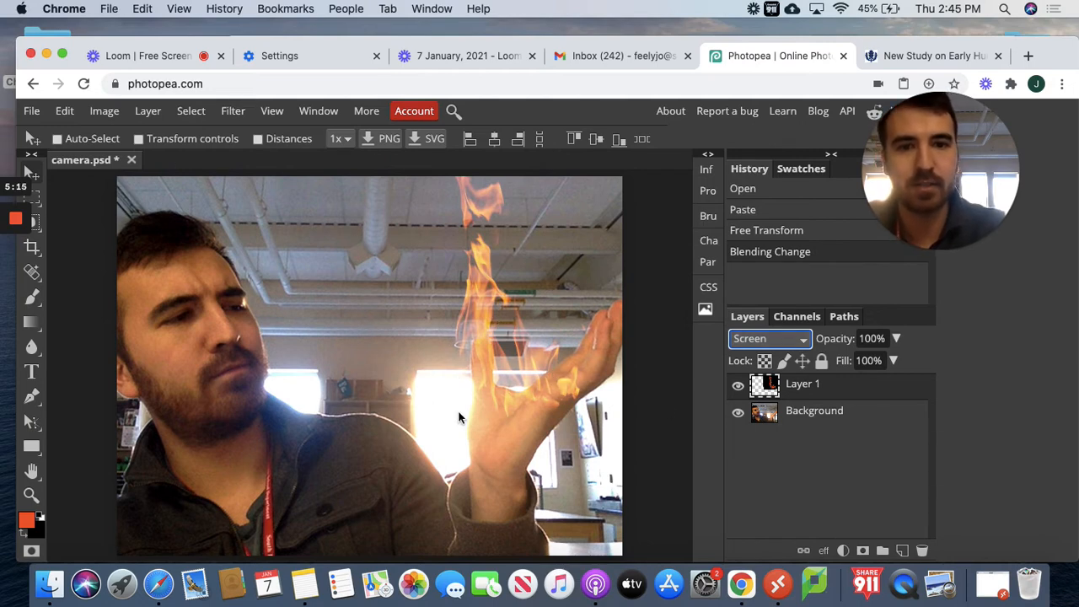
Move the flame layer slightly higher above the palm with Free Transform and merge it down into the Background.
click(66, 112)
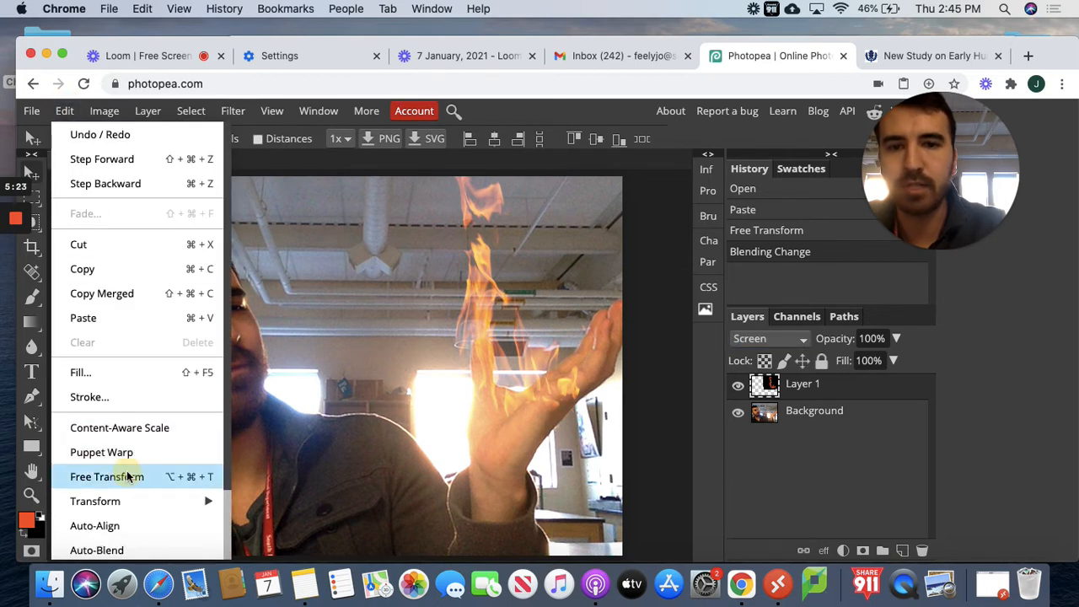
click(128, 476)
drag(577, 357, 577, 354)
key(Return)
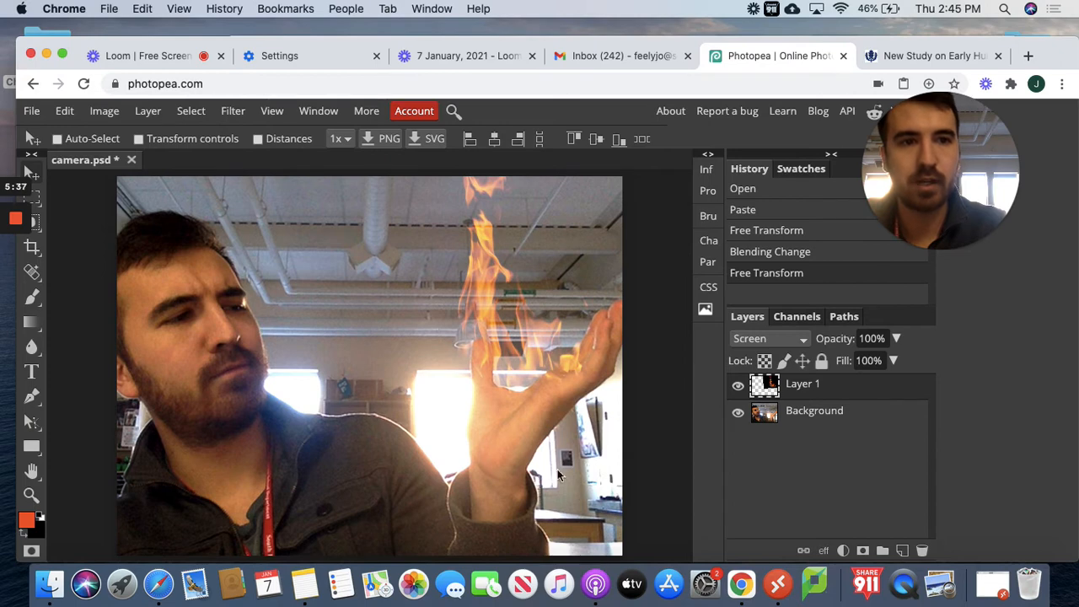
right_click(814, 390)
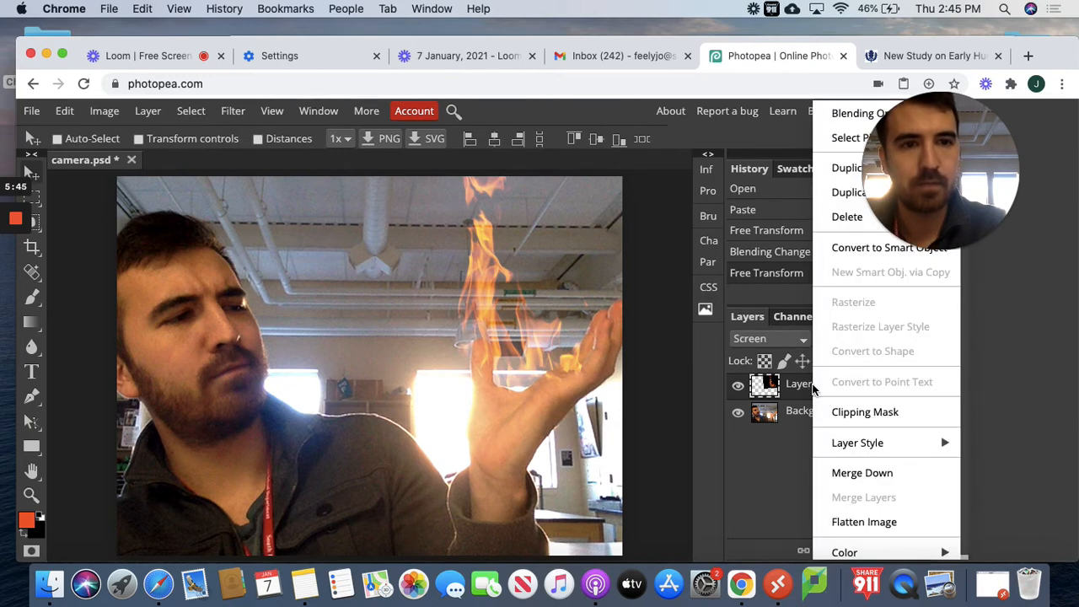
click(866, 473)
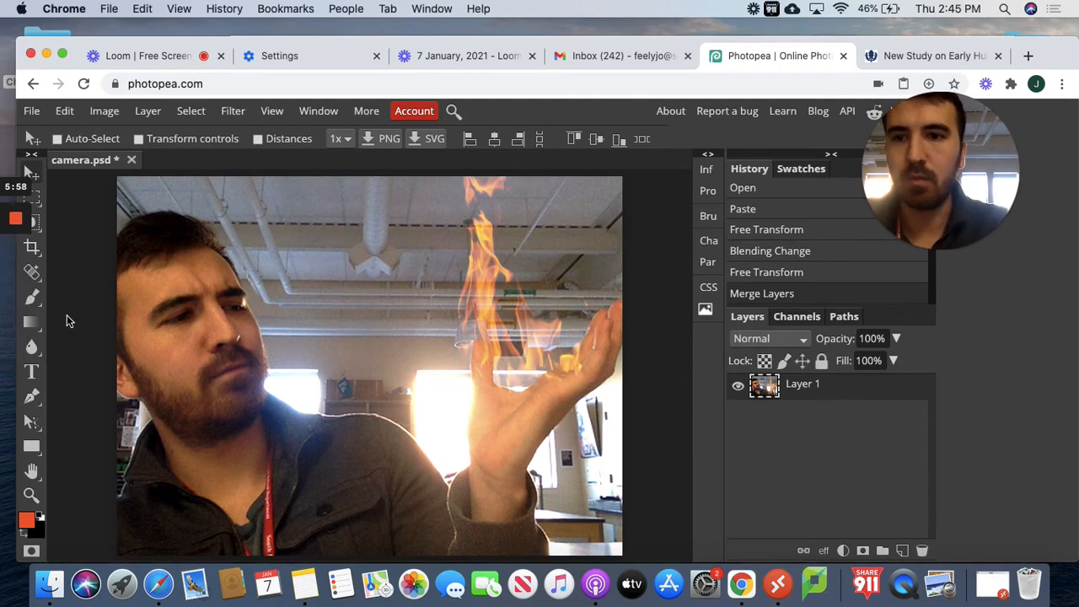
Activate the Brush tool with the soft 24 px round preset at 0% hardness and enlarge it to 770 px.
click(32, 297)
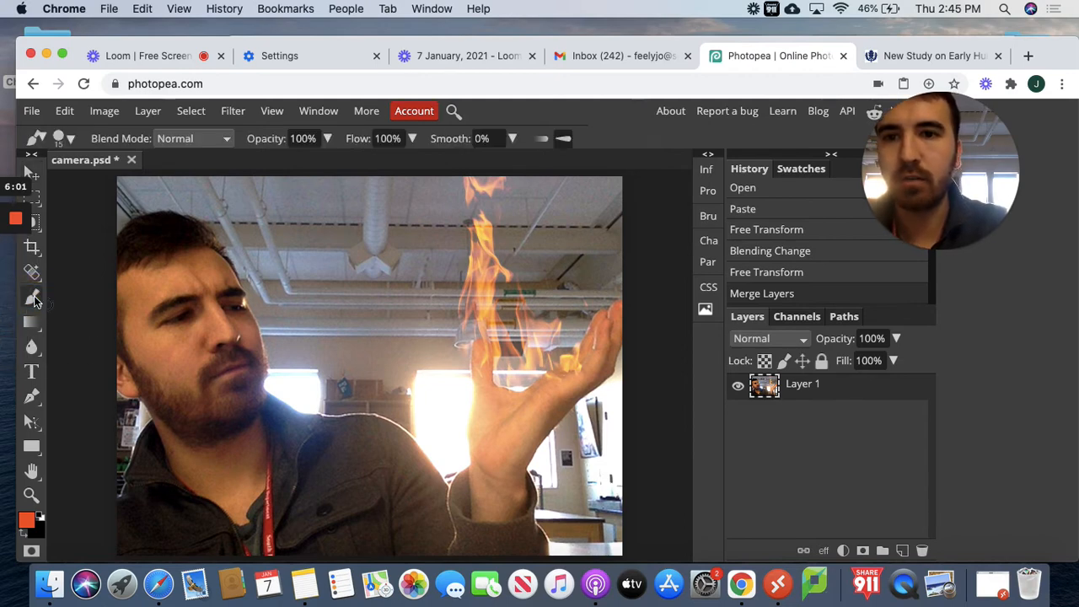
click(67, 139)
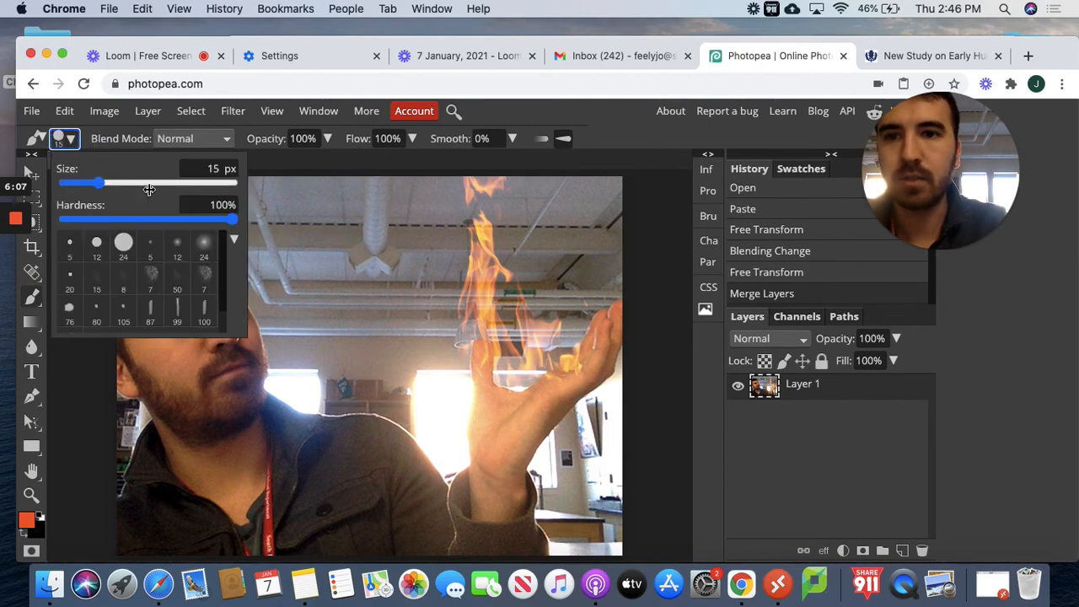
click(202, 246)
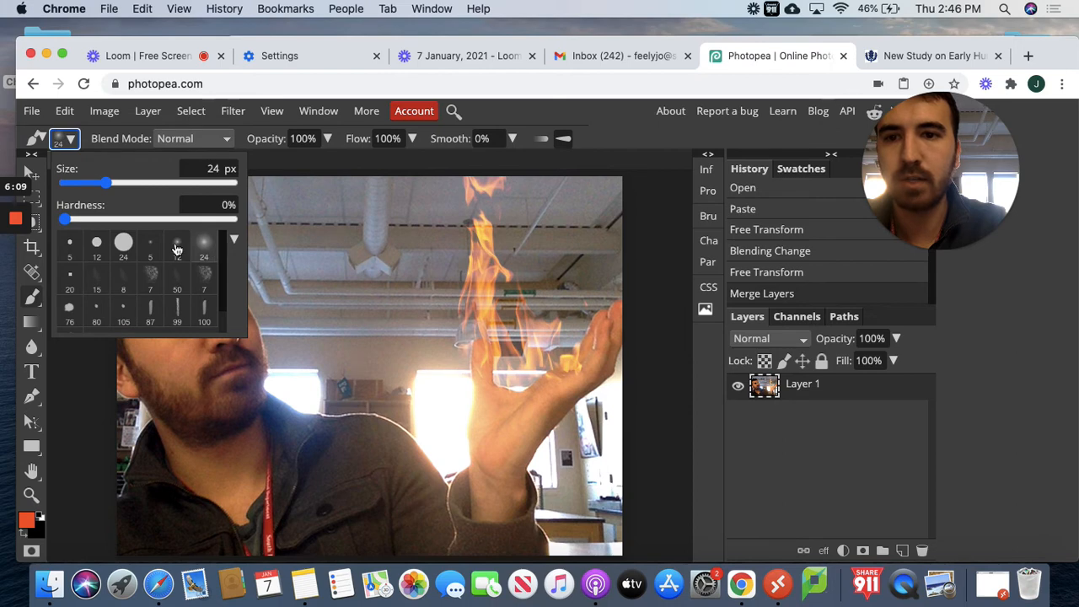
click(206, 185)
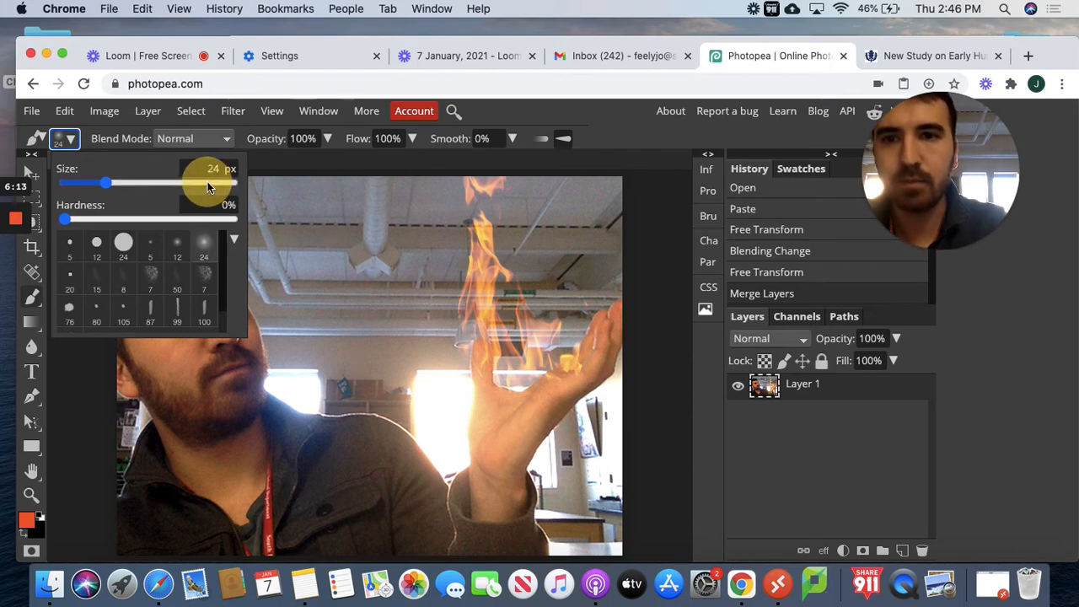
drag(202, 180, 218, 189)
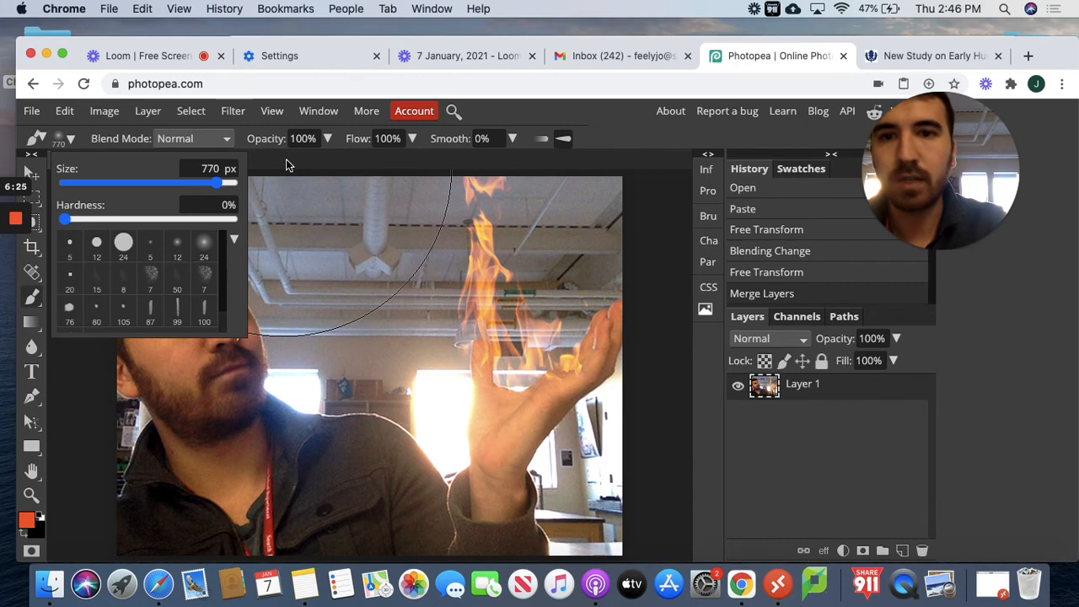
Lower the brush opacity to 21%.
click(328, 141)
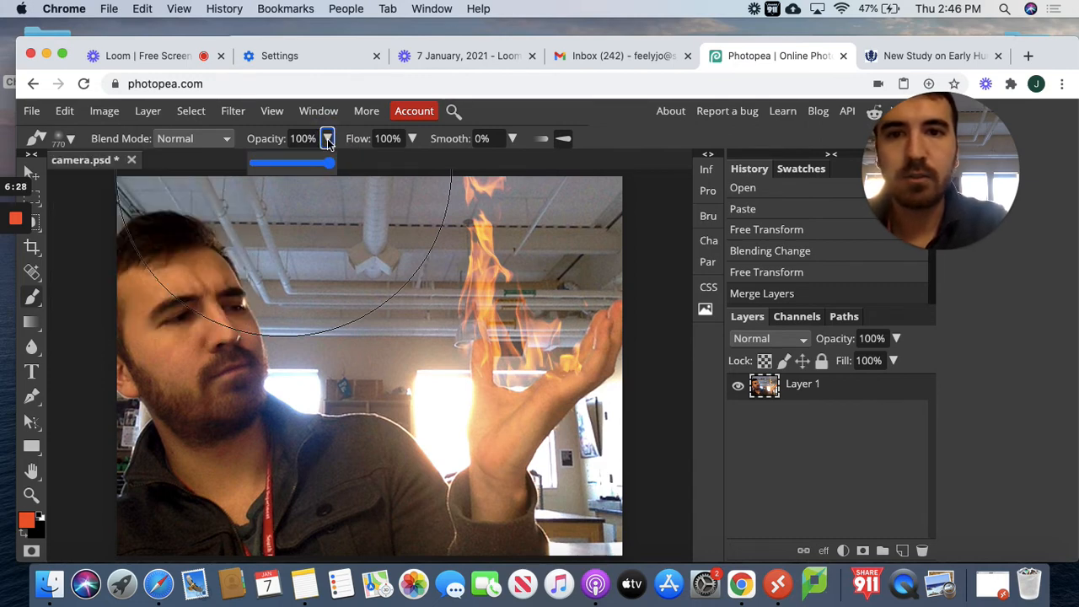
click(288, 164)
click(282, 164)
click(278, 168)
drag(274, 162, 270, 166)
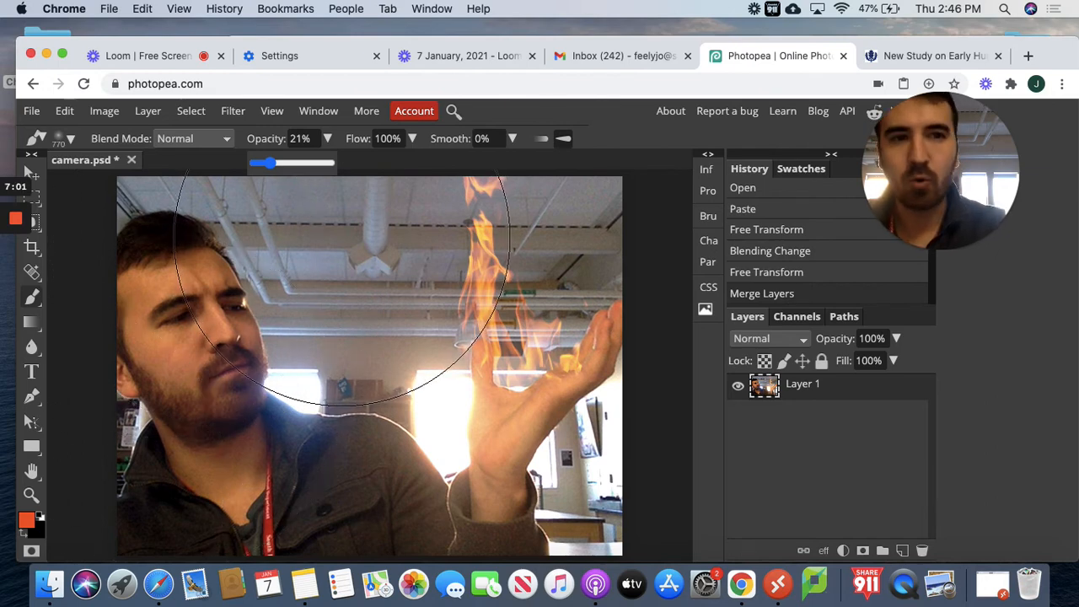
Set the foreground color to the orange f3780d.
click(27, 520)
mouse_move(328, 271)
mouse_down()
mouse_move(279, 286)
mouse_move(343, 272)
mouse_up()
mouse_move(352, 440)
mouse_down()
mouse_move(351, 374)
mouse_move(355, 455)
mouse_move(357, 436)
mouse_up()
click(316, 271)
mouse_move(306, 265)
mouse_down()
mouse_move(311, 243)
mouse_move(324, 310)
mouse_move(344, 312)
mouse_move(334, 263)
mouse_up()
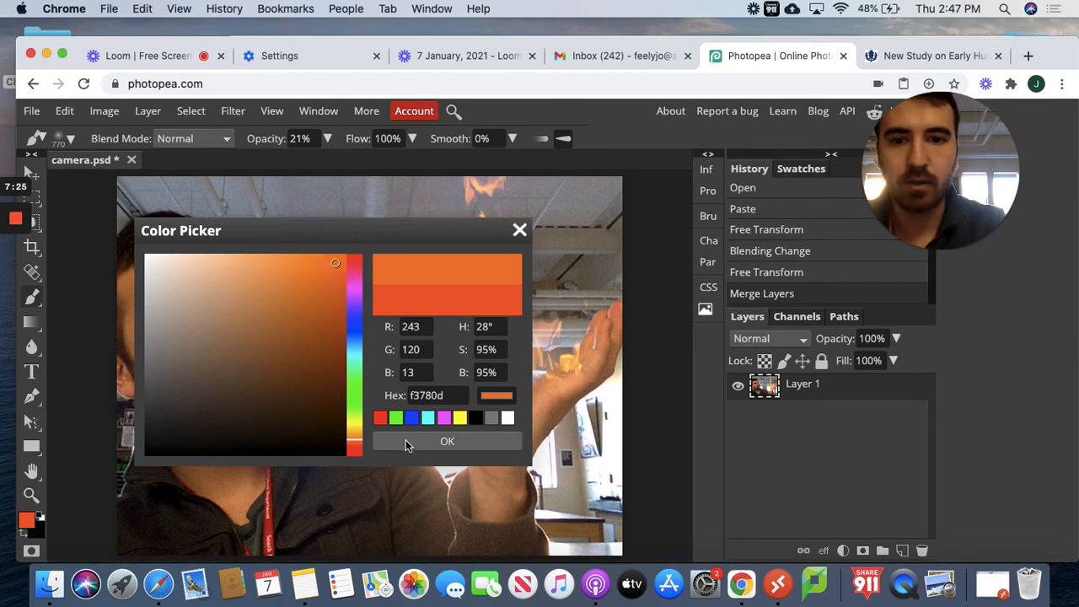
click(409, 443)
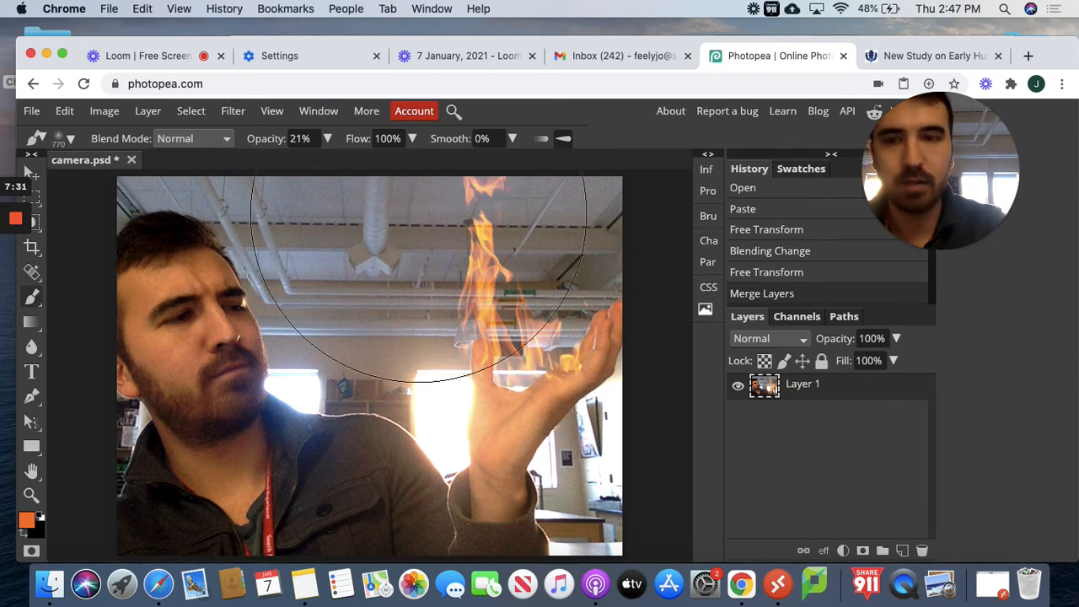
Set the brush blend mode to Color Dodge and dab orange glow over the flame and the middle of the photo.
click(223, 141)
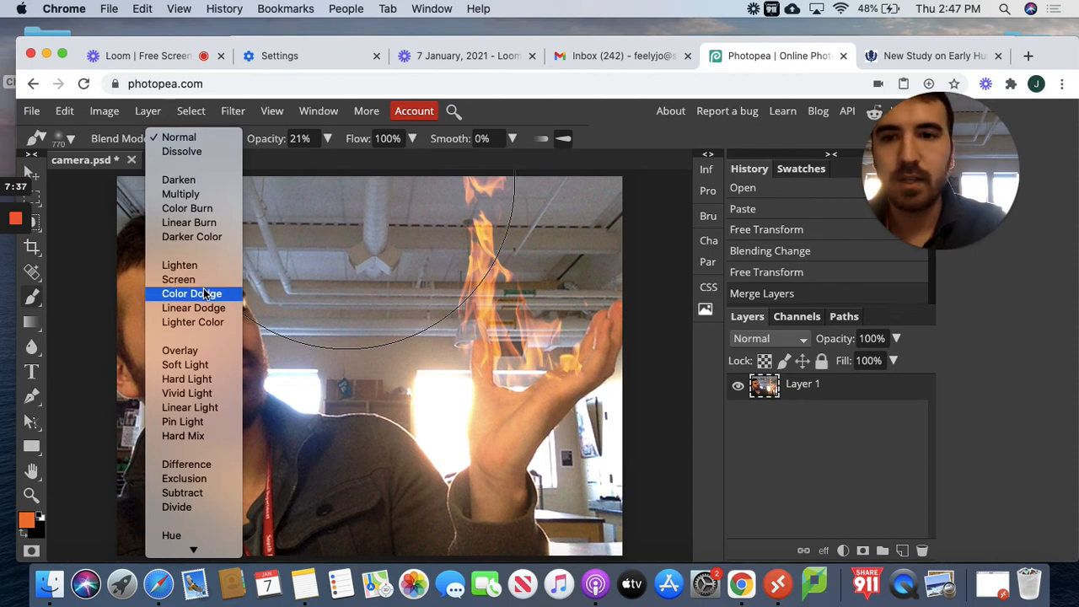
key(Escape)
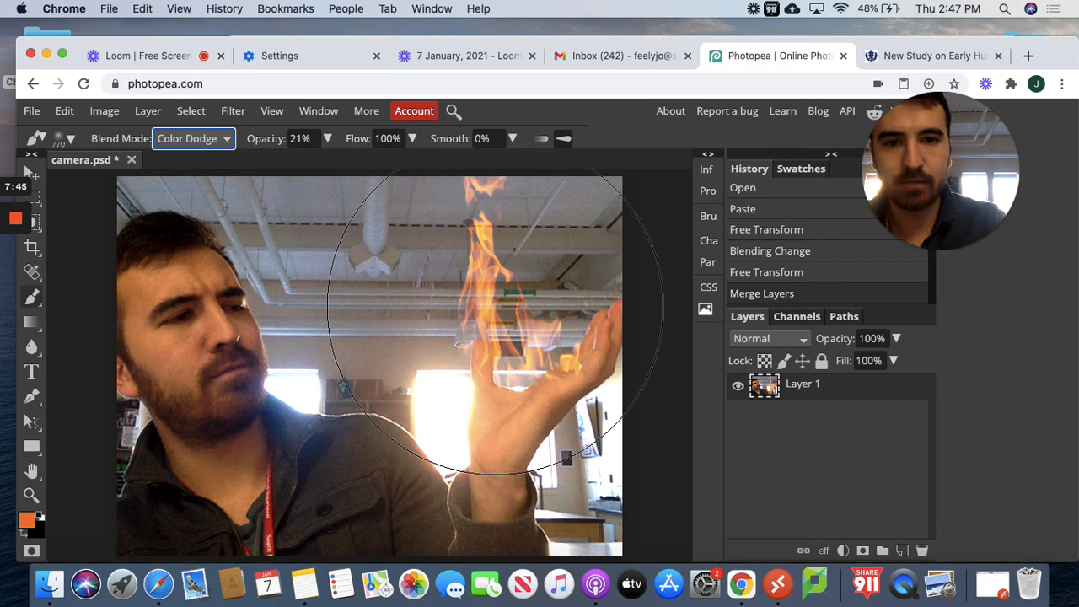
click(495, 323)
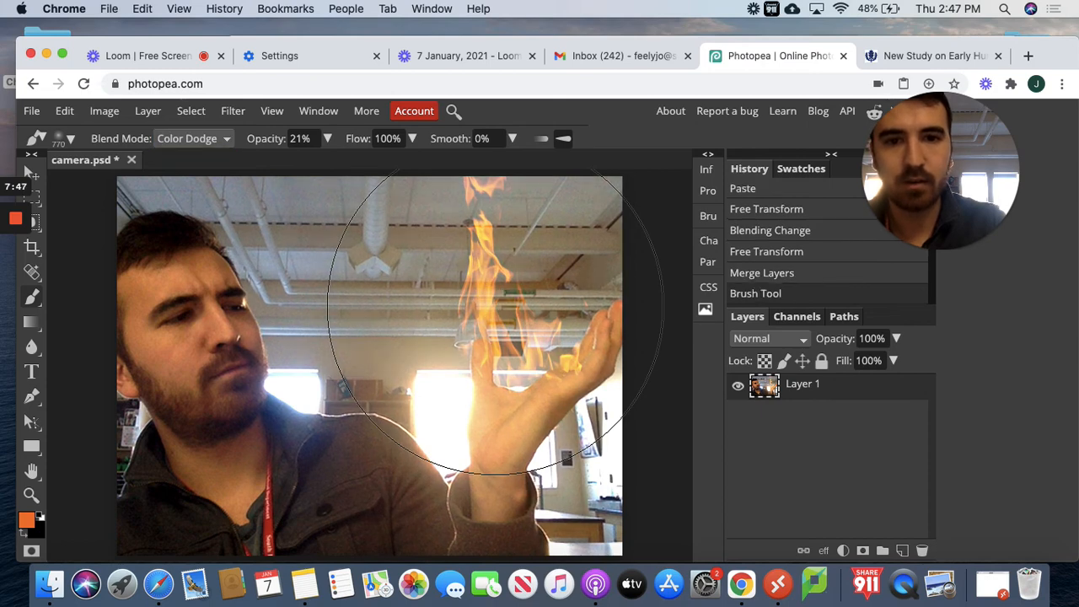
click(495, 323)
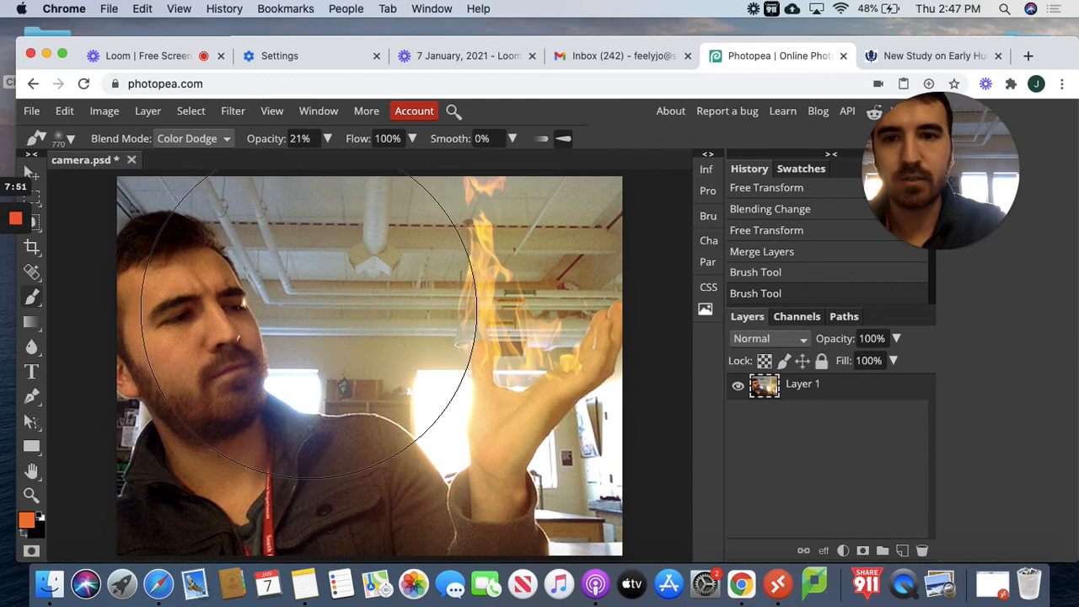
click(309, 319)
click(380, 331)
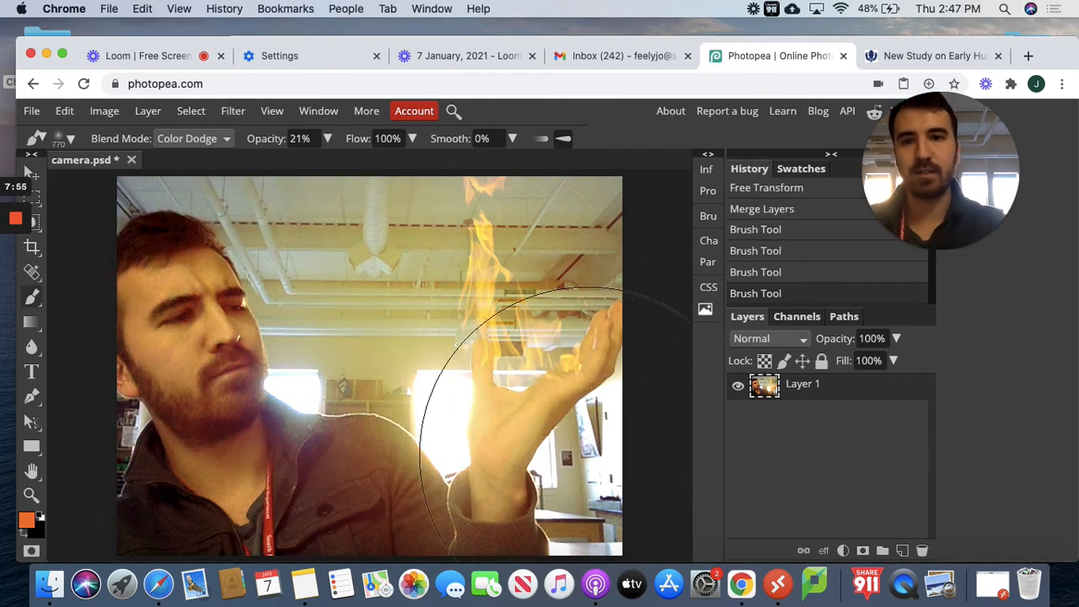
Change the foreground color to red and brush more glow around the base of the flame.
click(25, 520)
drag(326, 293, 370, 293)
drag(355, 444, 354, 470)
click(447, 441)
drag(454, 342, 454, 329)
click(454, 328)
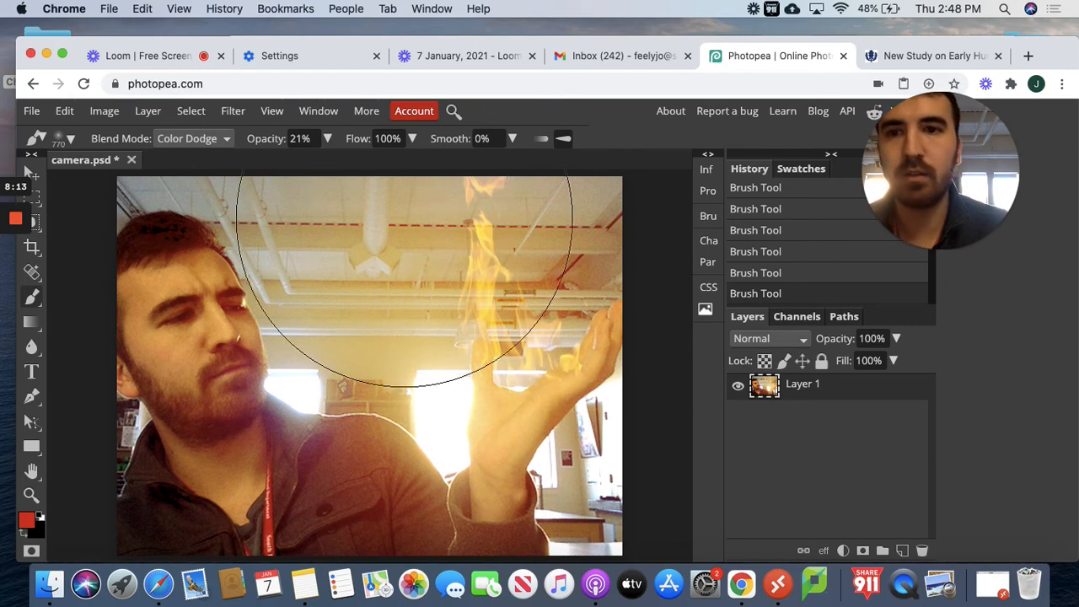
Undo the last brush stroke, redo it and undo it again to compare the effect.
click(62, 111)
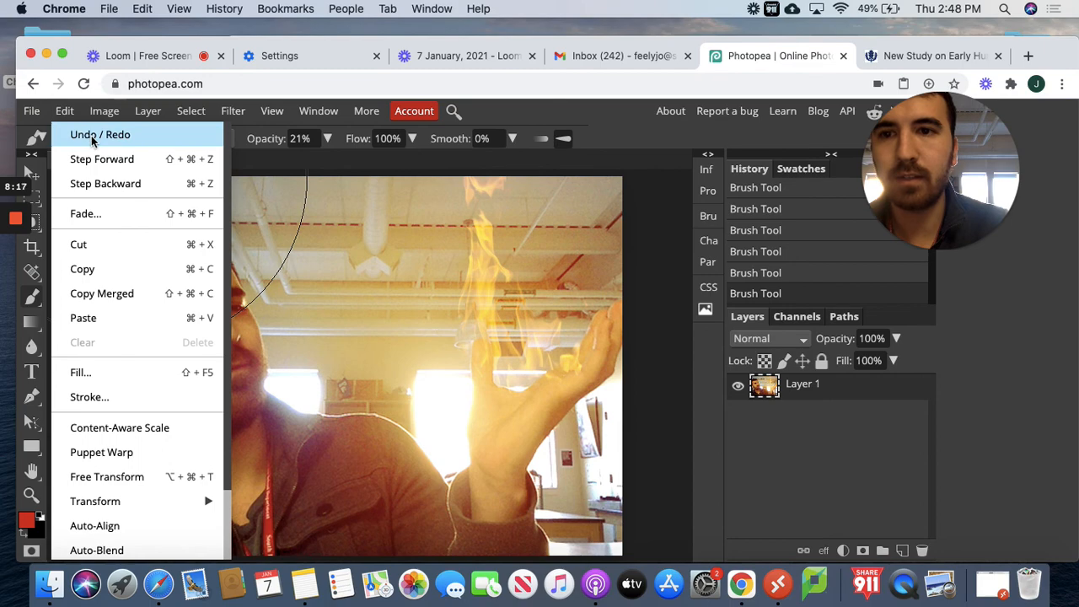
click(84, 134)
click(67, 113)
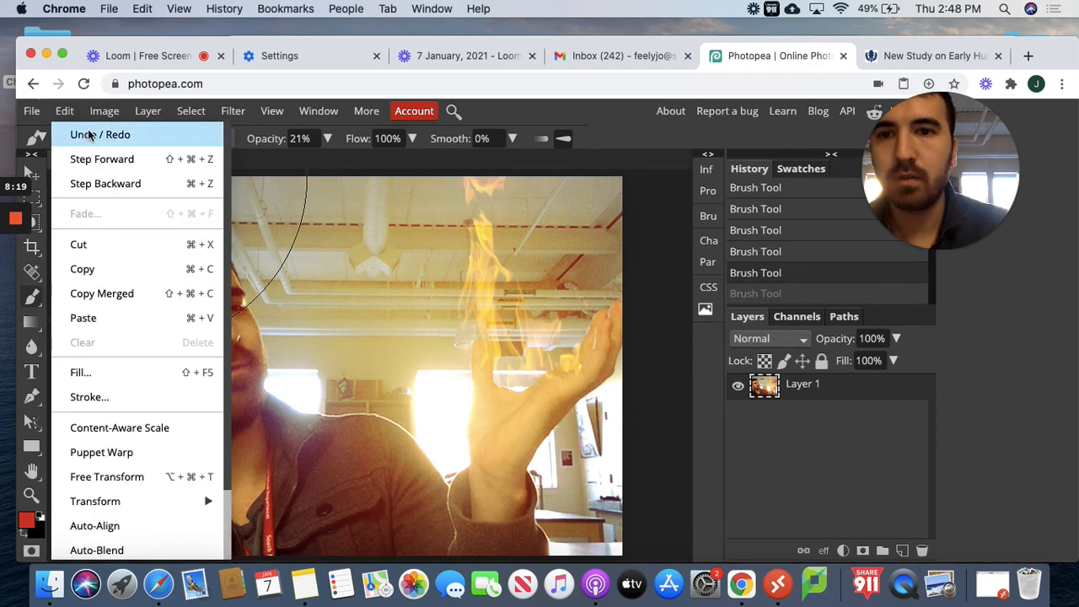
click(88, 135)
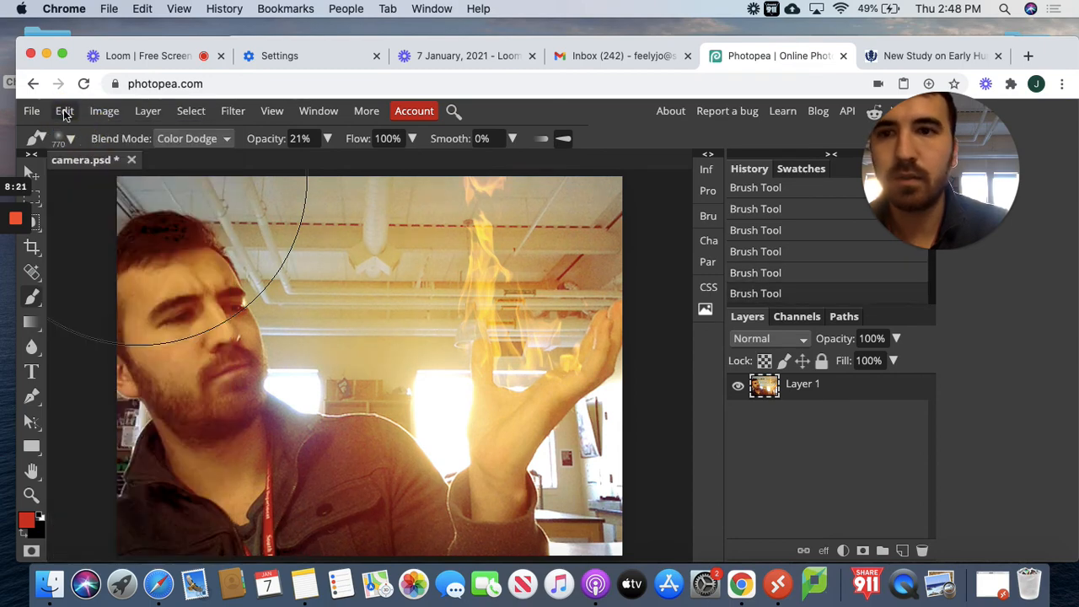
click(68, 112)
click(84, 134)
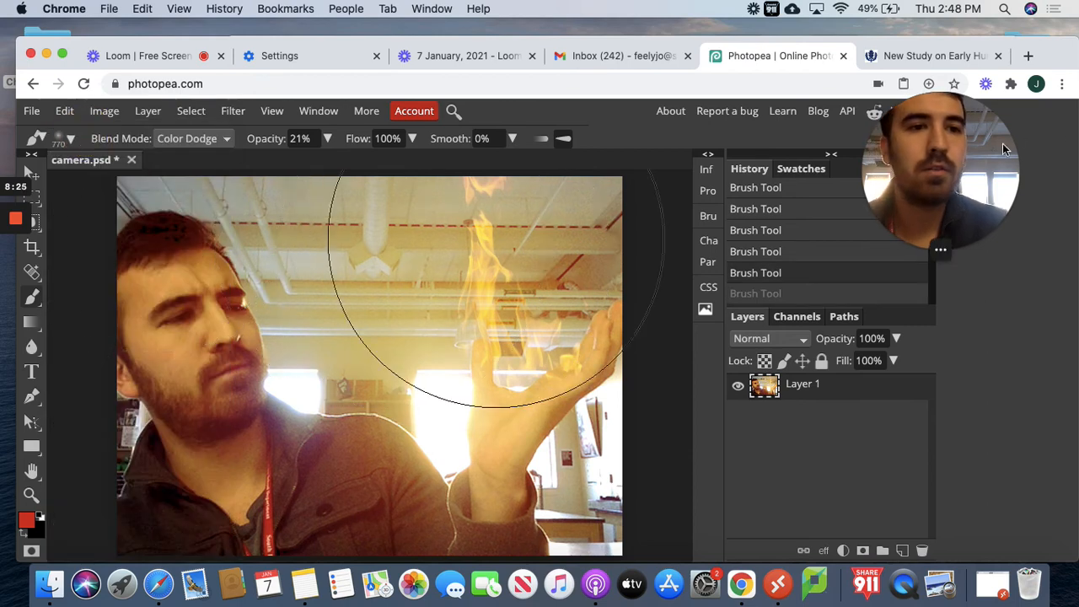
Revert the picture to the Merge Layers history state and return to the last Brush Tool state.
drag(960, 181, 227, 72)
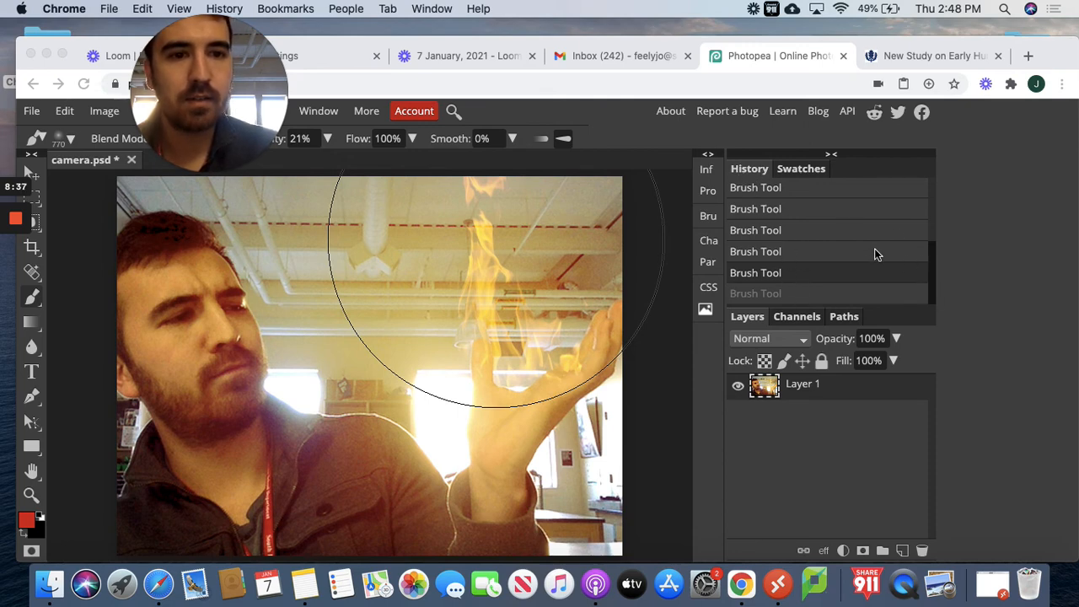
click(933, 261)
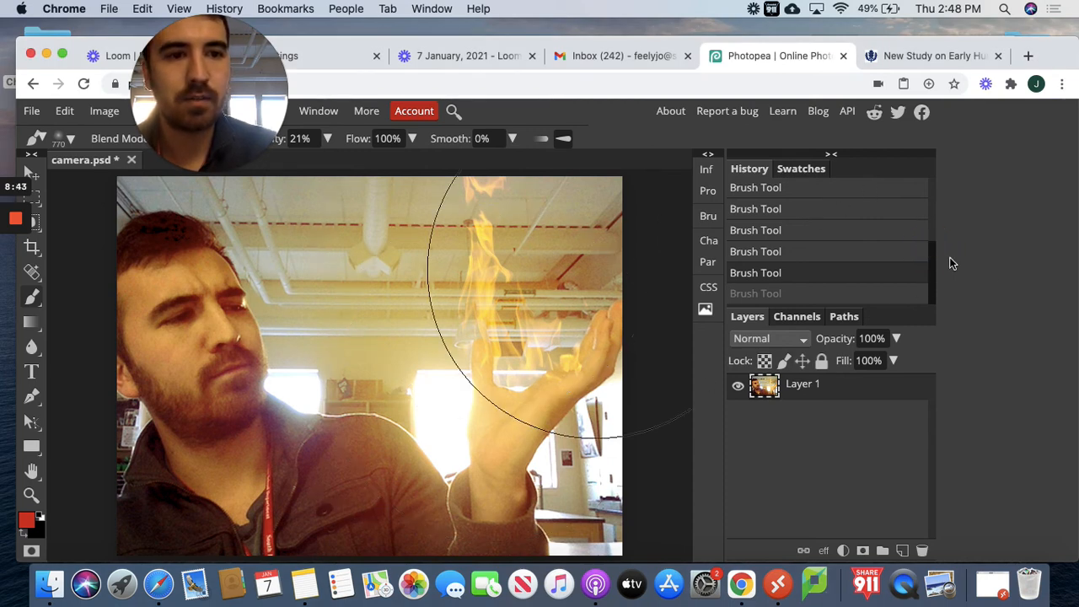
mouse_move(935, 256)
mouse_down()
mouse_move(930, 226)
mouse_move(923, 280)
mouse_move(932, 241)
mouse_up()
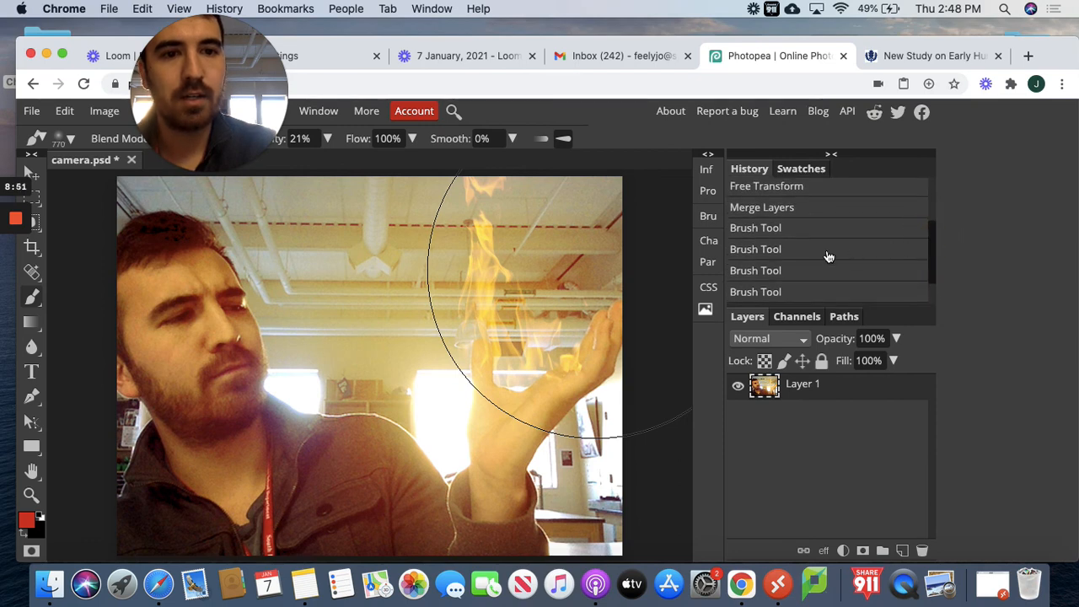
click(779, 209)
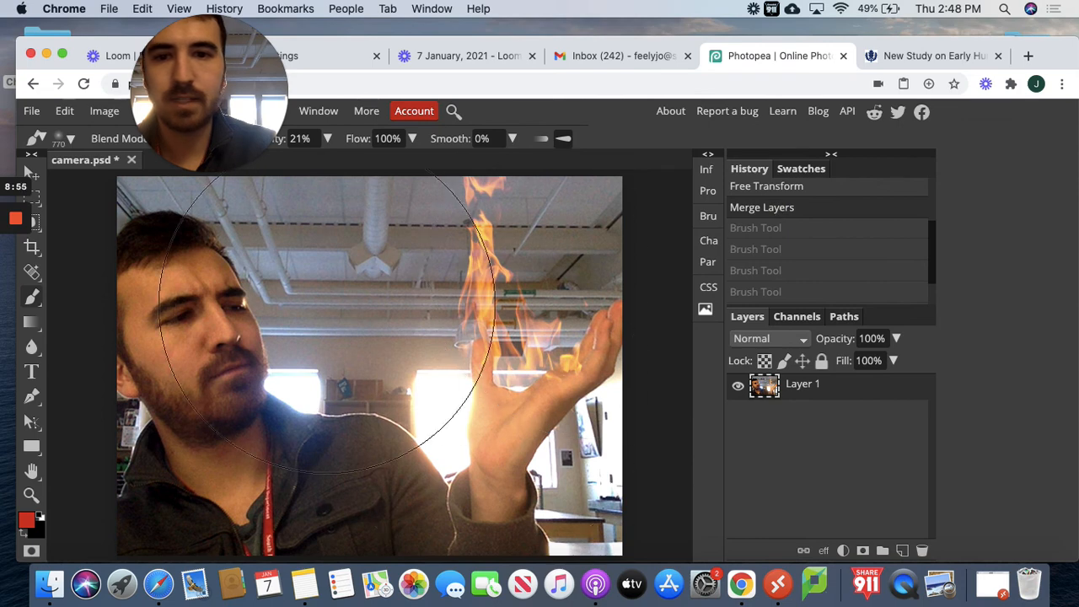
drag(932, 243, 923, 277)
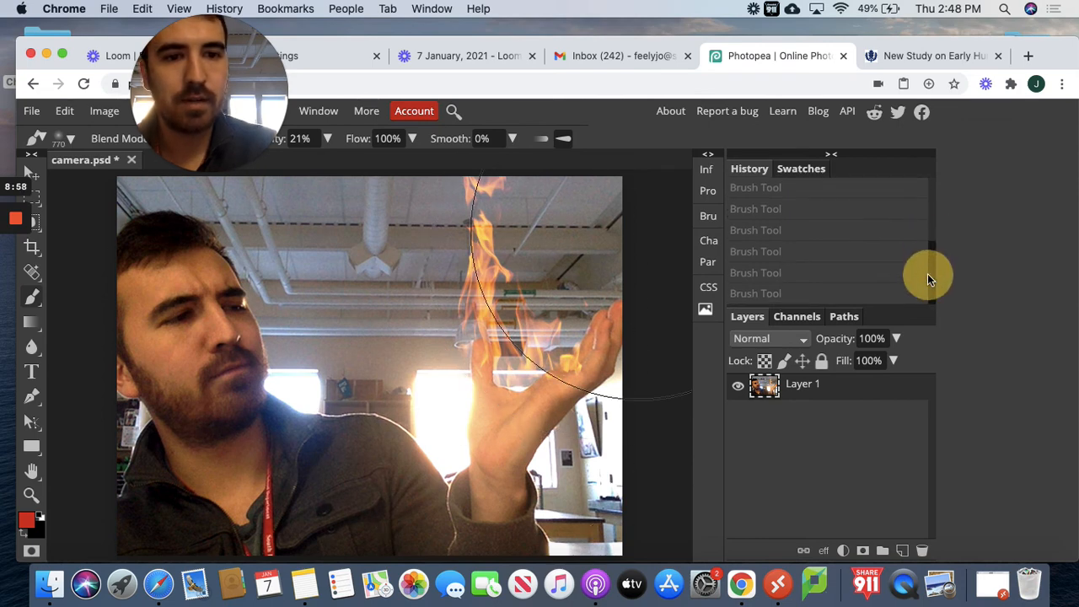
click(782, 293)
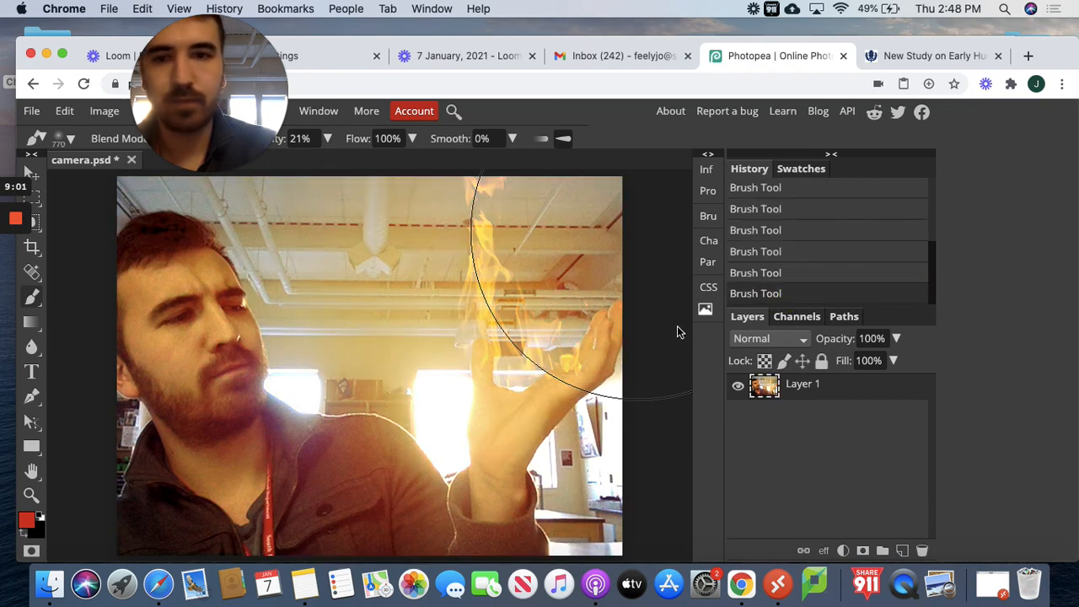
Export the picture as a 640 by 480 JPG at 70% quality.
drag(201, 93, 386, 126)
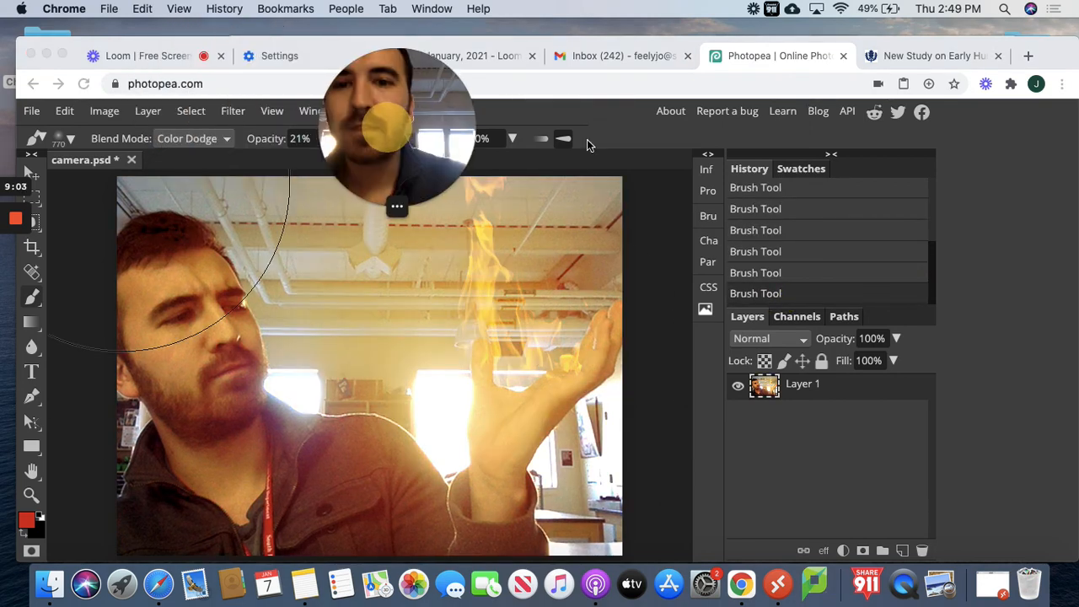
drag(544, 134, 684, 140)
click(31, 113)
click(34, 114)
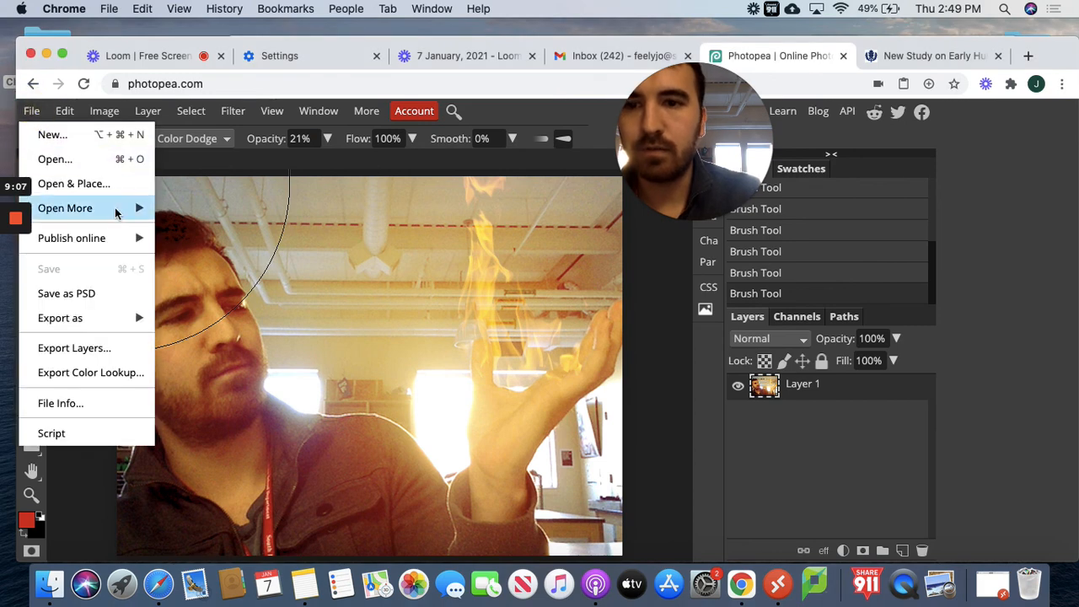
mouse_move(108, 325)
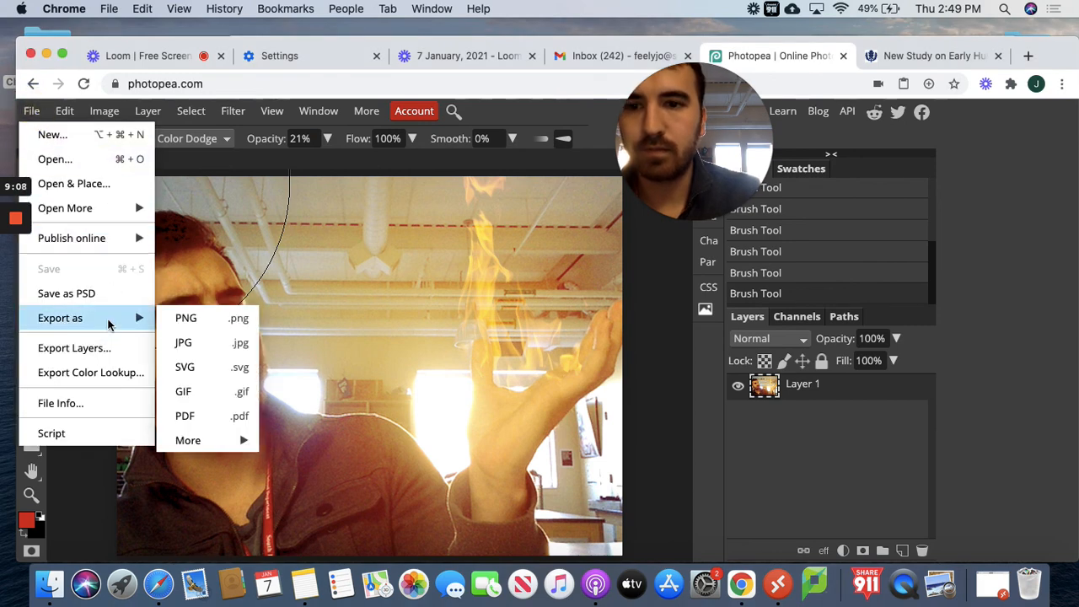
click(224, 345)
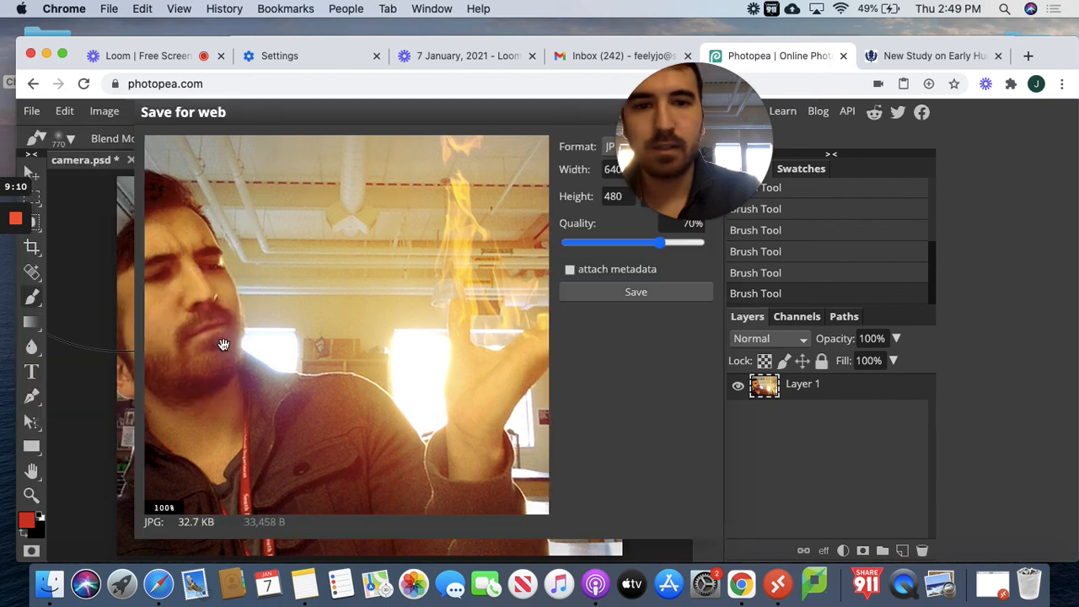
click(661, 292)
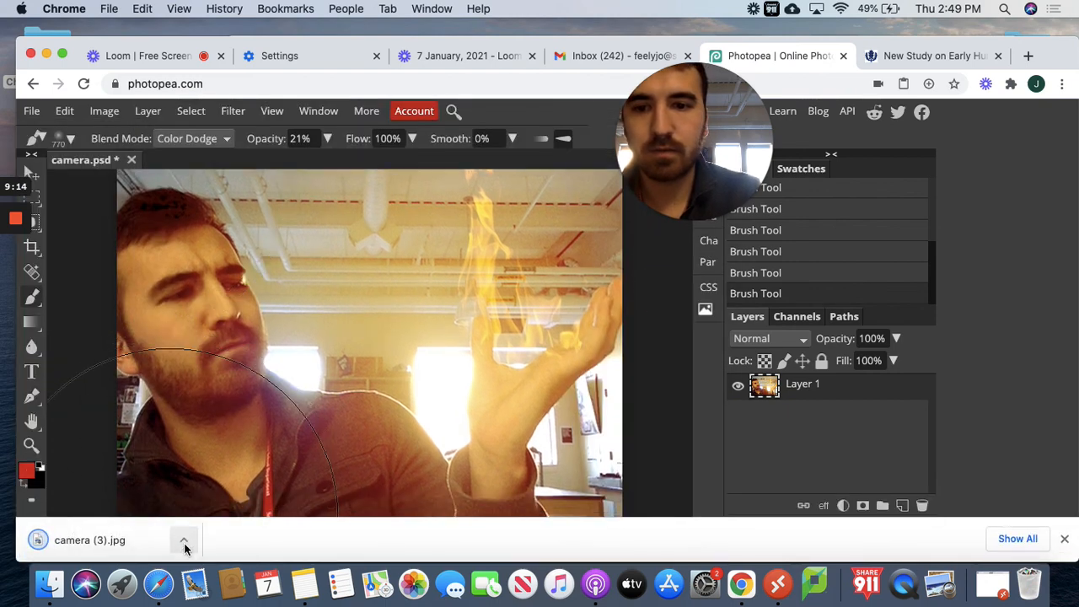
Locate the exported camera (3).jpg in the Downloads folder, view it in Preview, and close both windows.
click(183, 541)
click(217, 523)
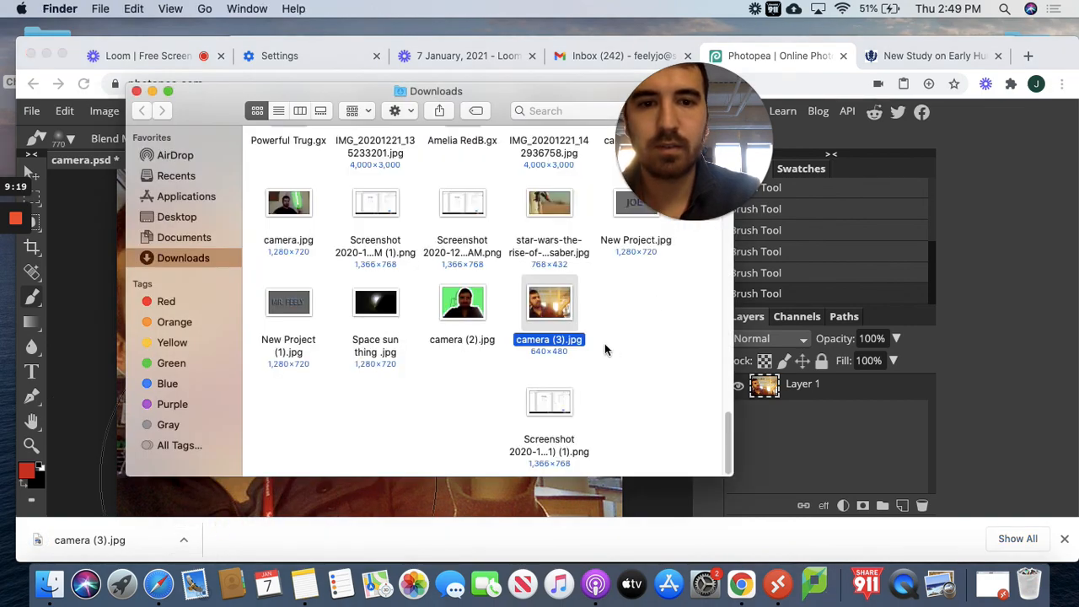
double_click(542, 306)
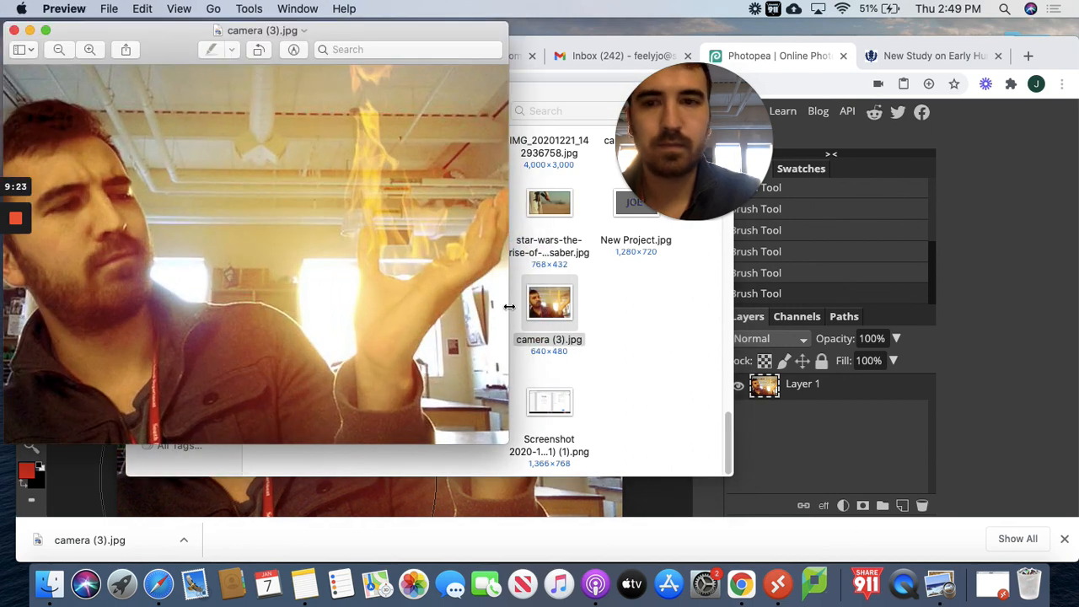
click(14, 30)
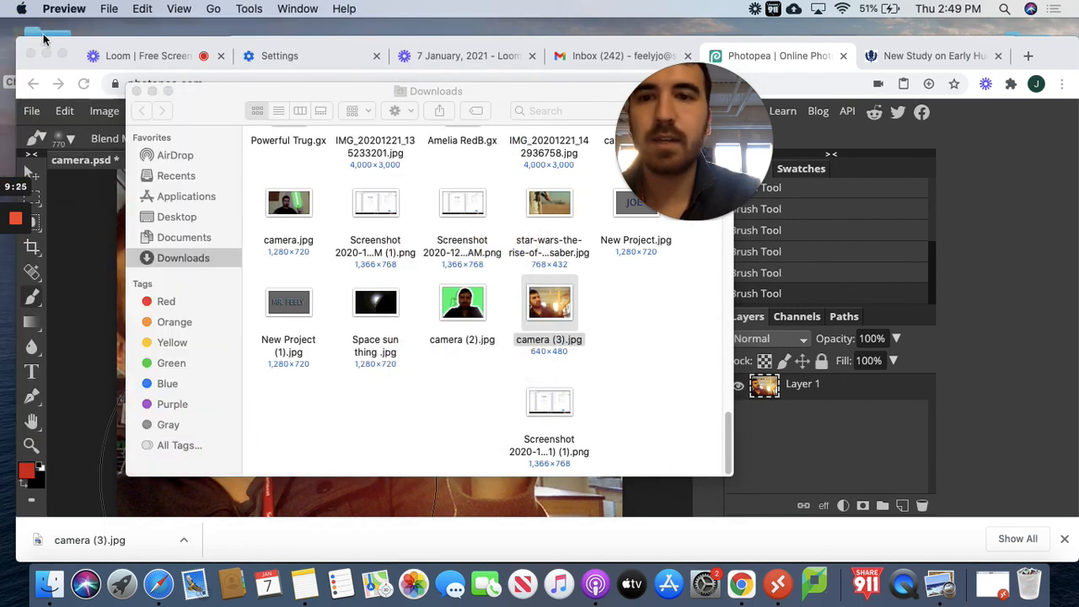
click(138, 91)
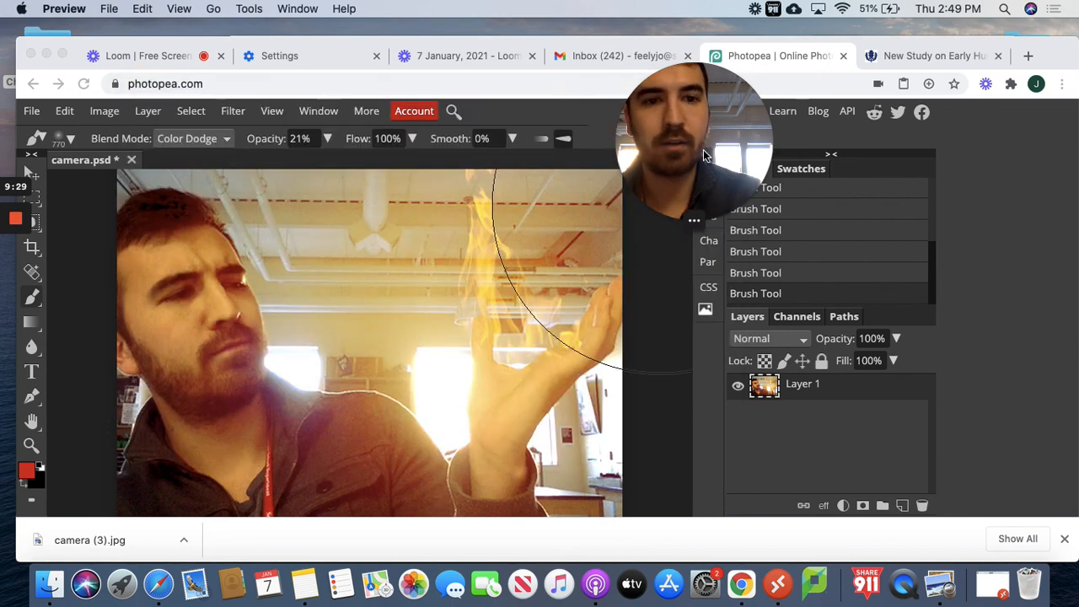
drag(704, 181, 463, 111)
mouse_move(14, 220)
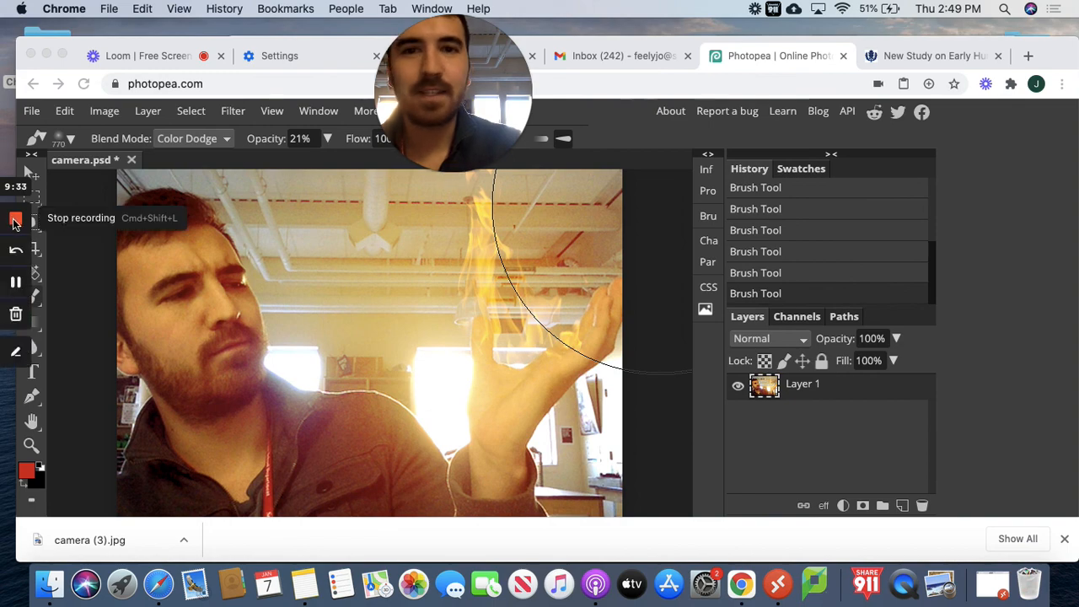